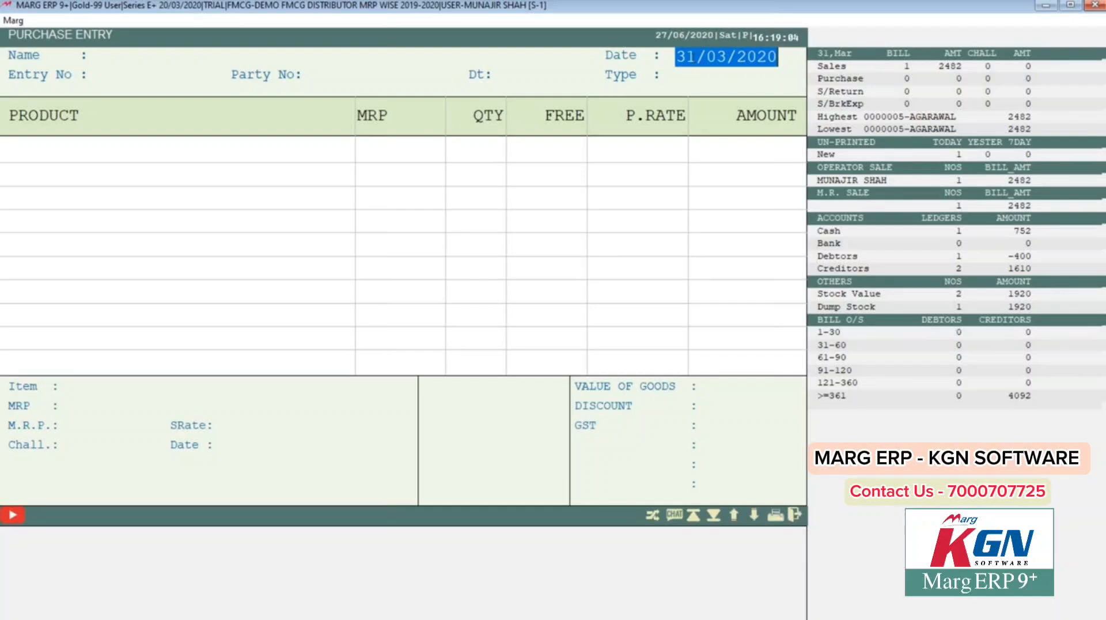
Step: Date the purchase bill 28/03/2020, accepting the 'Date not Matched' warning
text(28/)
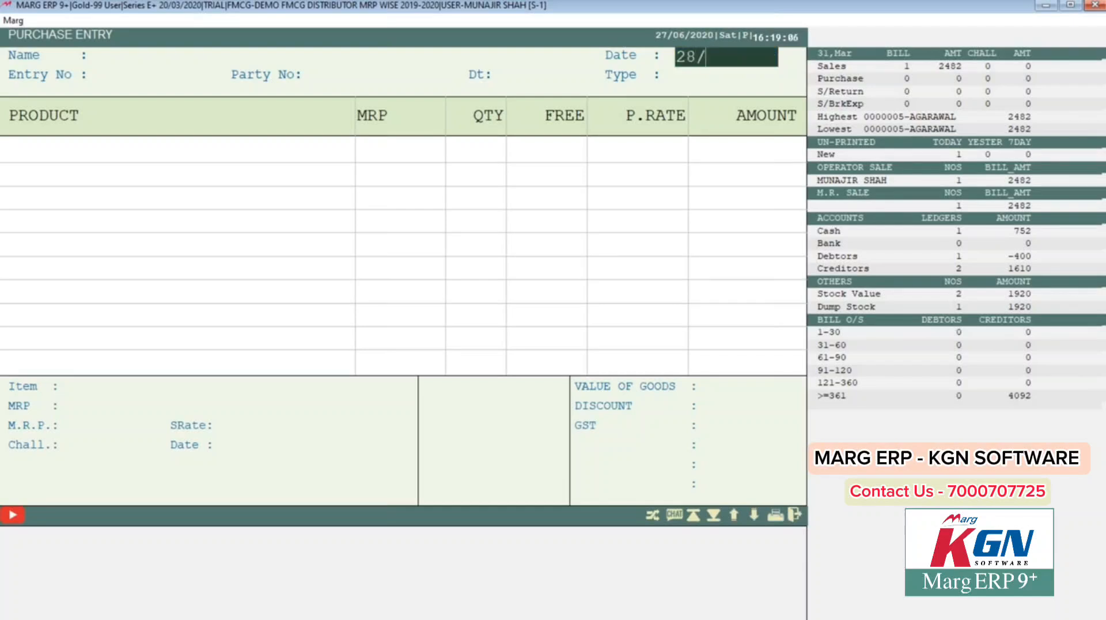
text(03/2020)
key(Return)
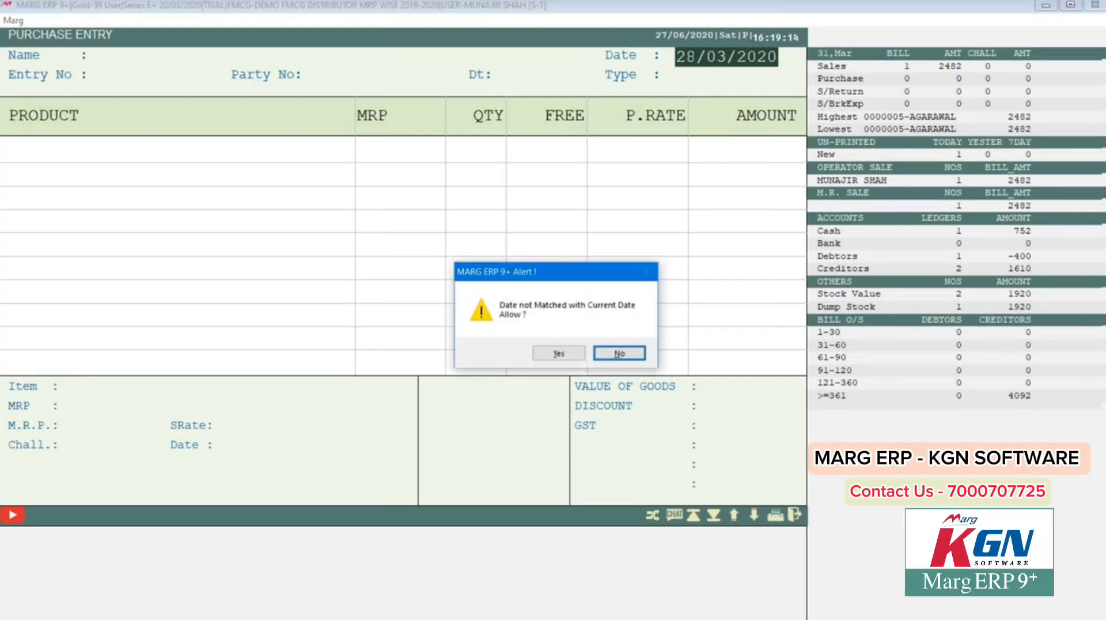
key(Left)
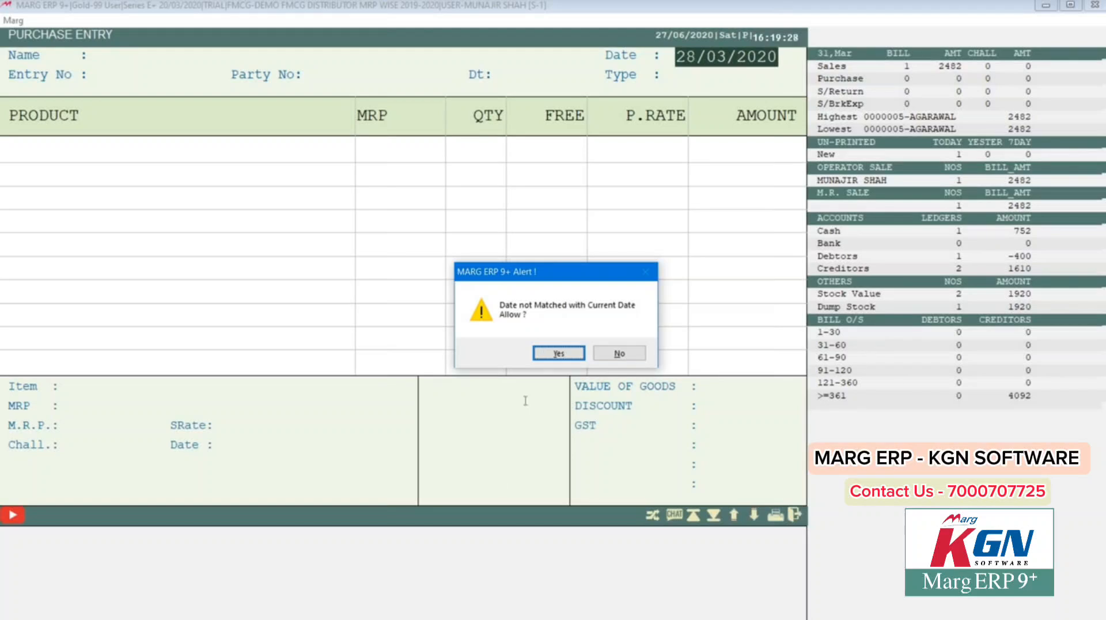
click(552, 357)
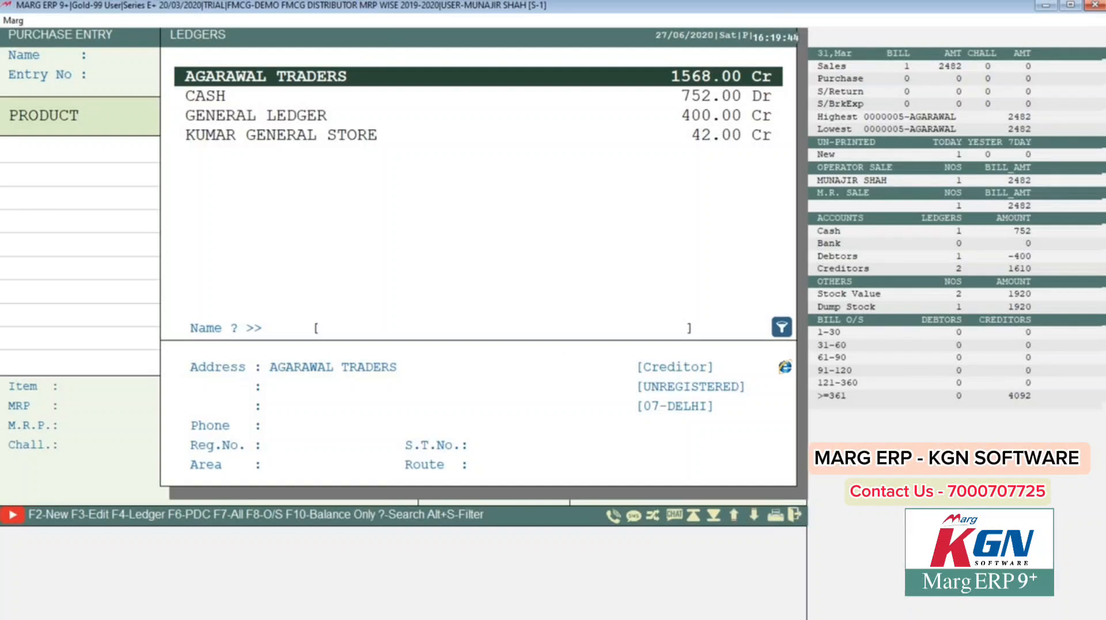
Step: Check KUMAR GENERAL STORE's party history, then begin creating a new party ledger
key(Down)
key(Down)
key(Down)
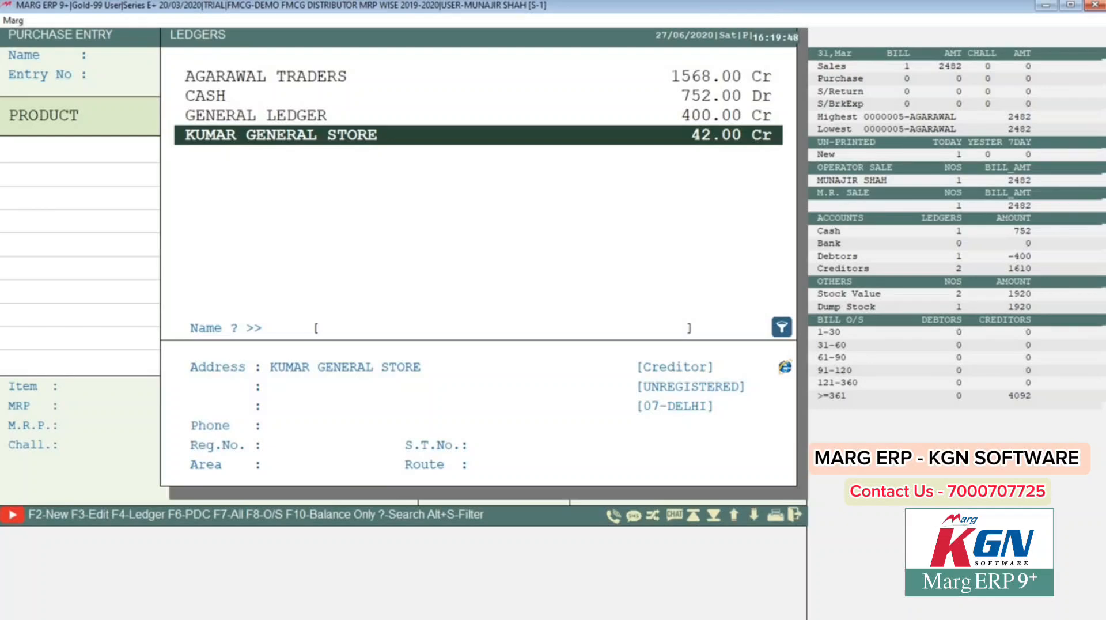
key(Return)
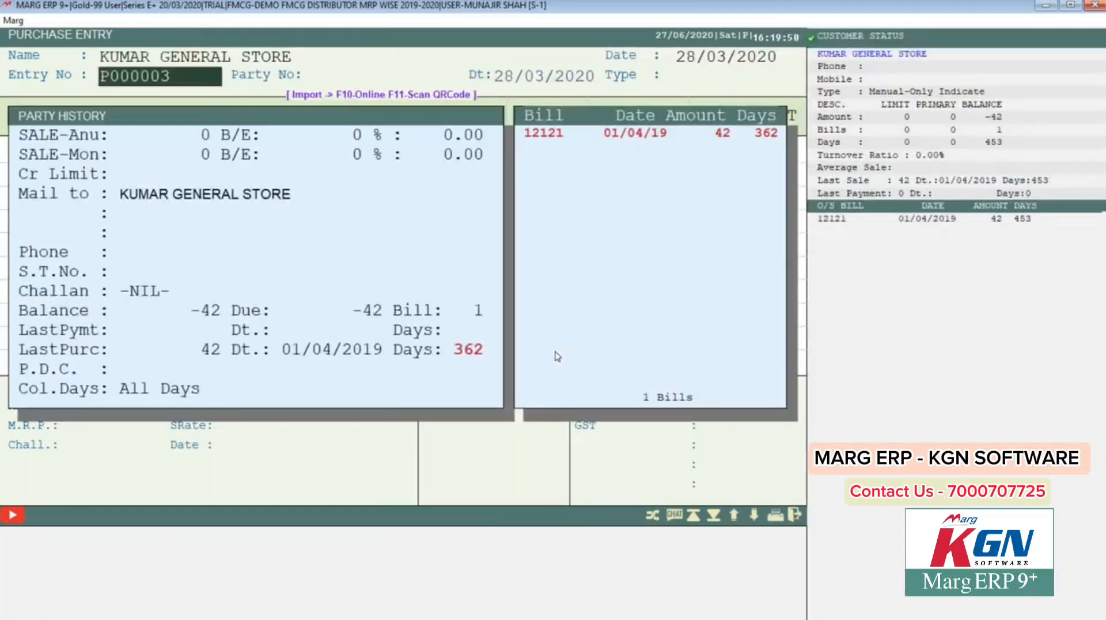
key(Escape)
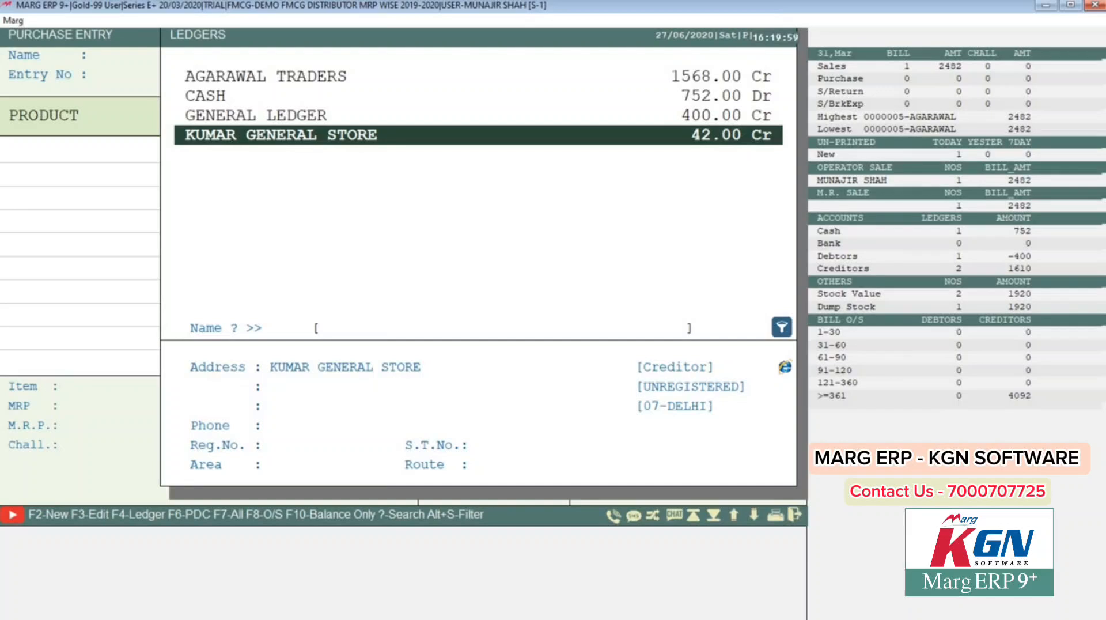
key(F2)
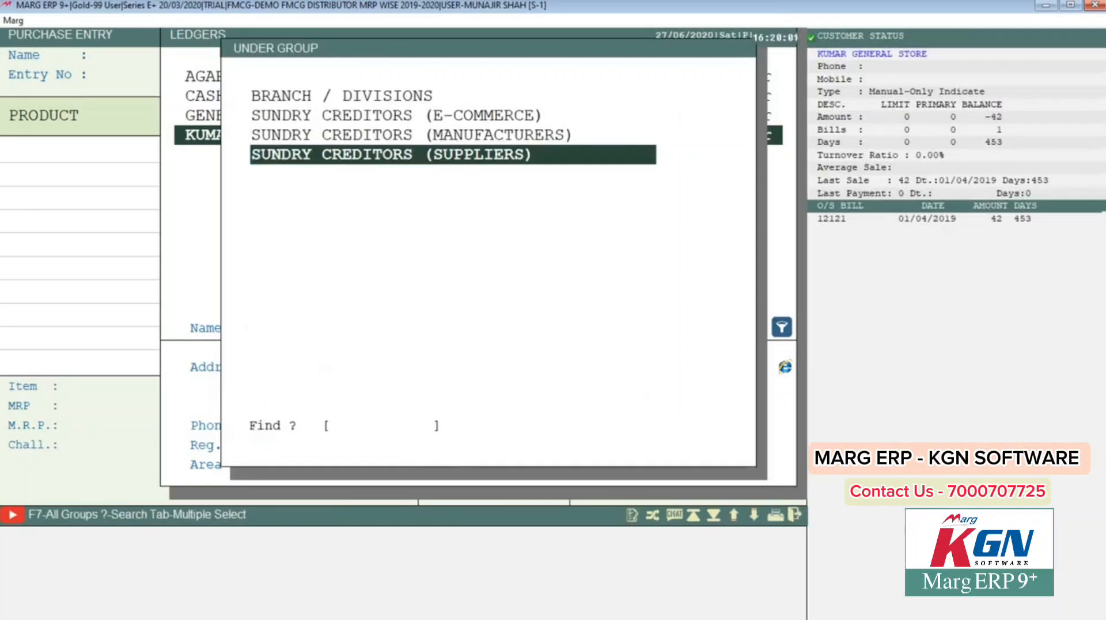
Step: Place the new ledger under SUNDRY CREDITORS (SUPPLIERS), restarting the form once
key(Return)
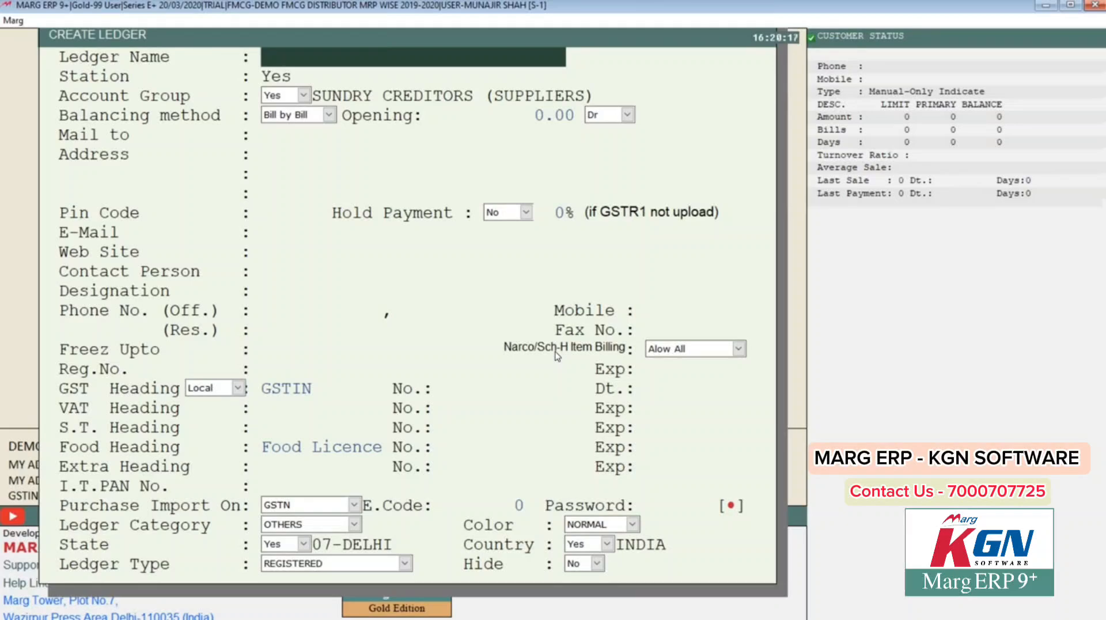
key(Escape)
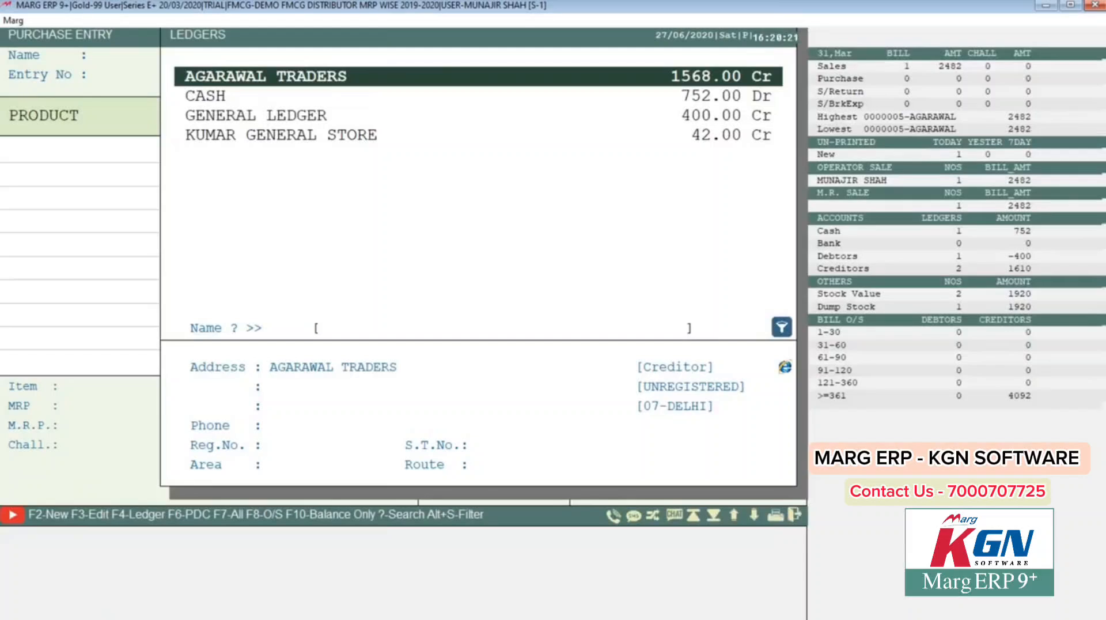
key(Down)
key(Down)
key(Down)
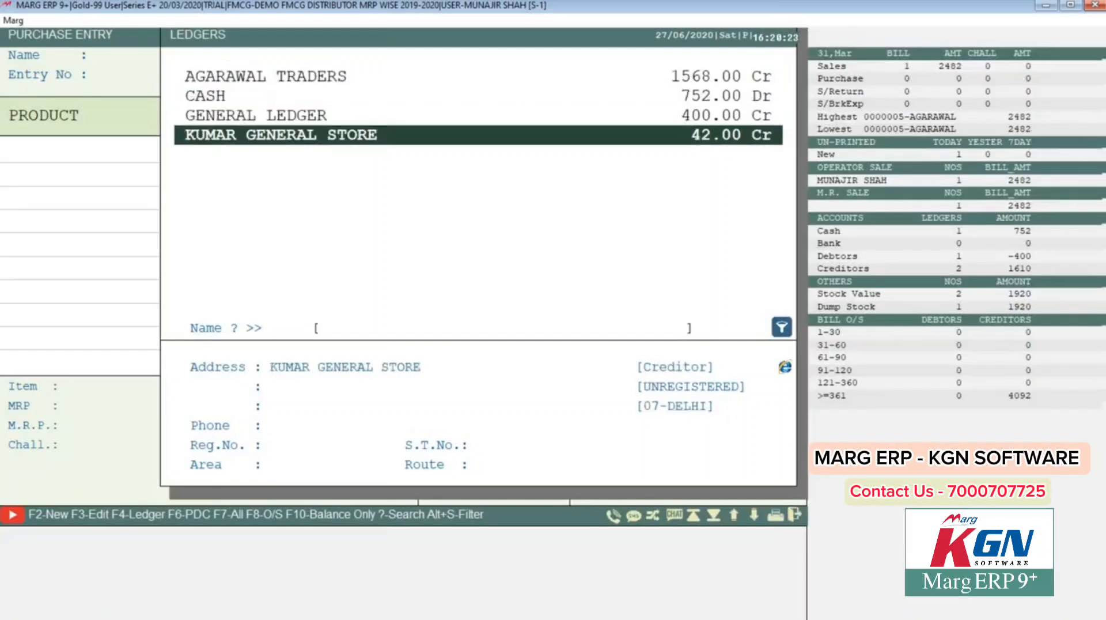
key(F2)
key(Return)
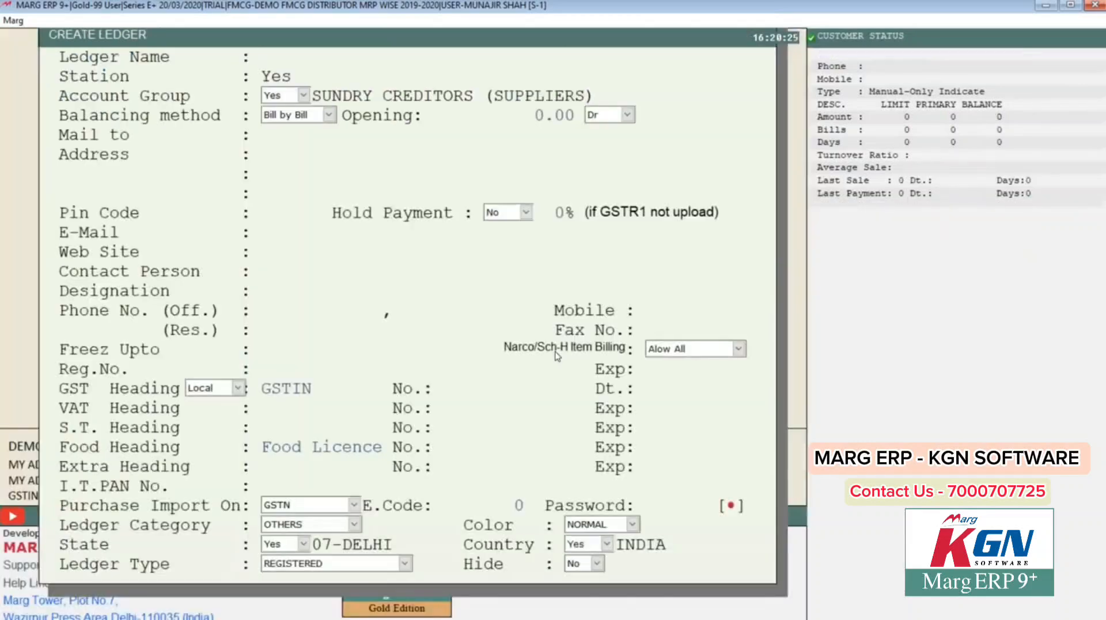
Step: Name the ledger SB TRADERS with zero opening balance and matching mailing name
text(SB TRADERS)
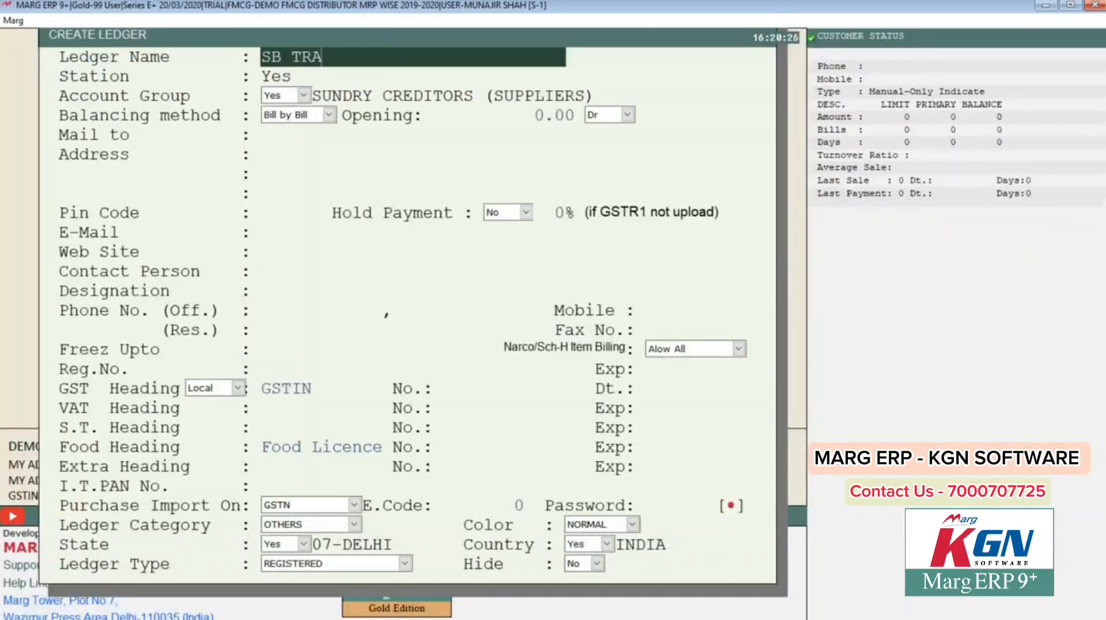
key(Return)
key(Return)
key(Return)
key(Return)
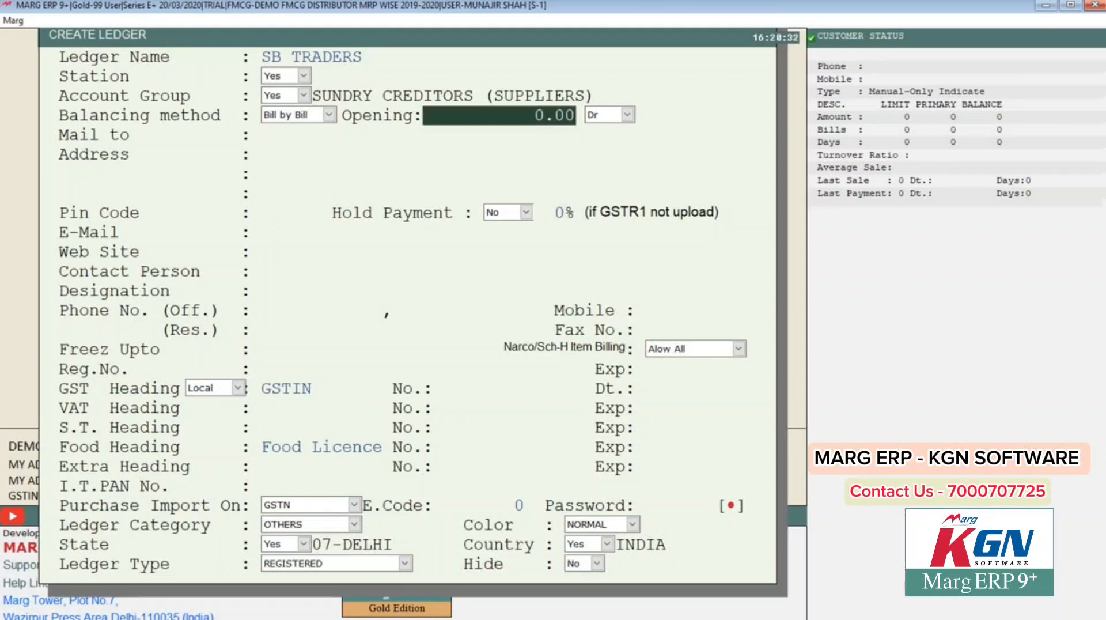
key(Return)
key(Return)
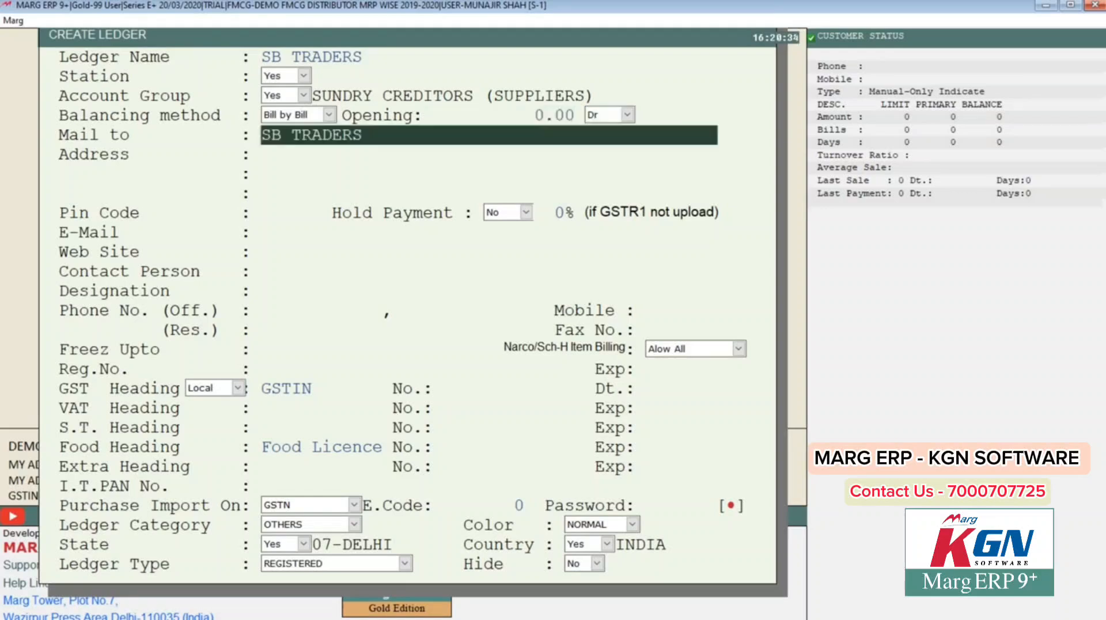
key(Return)
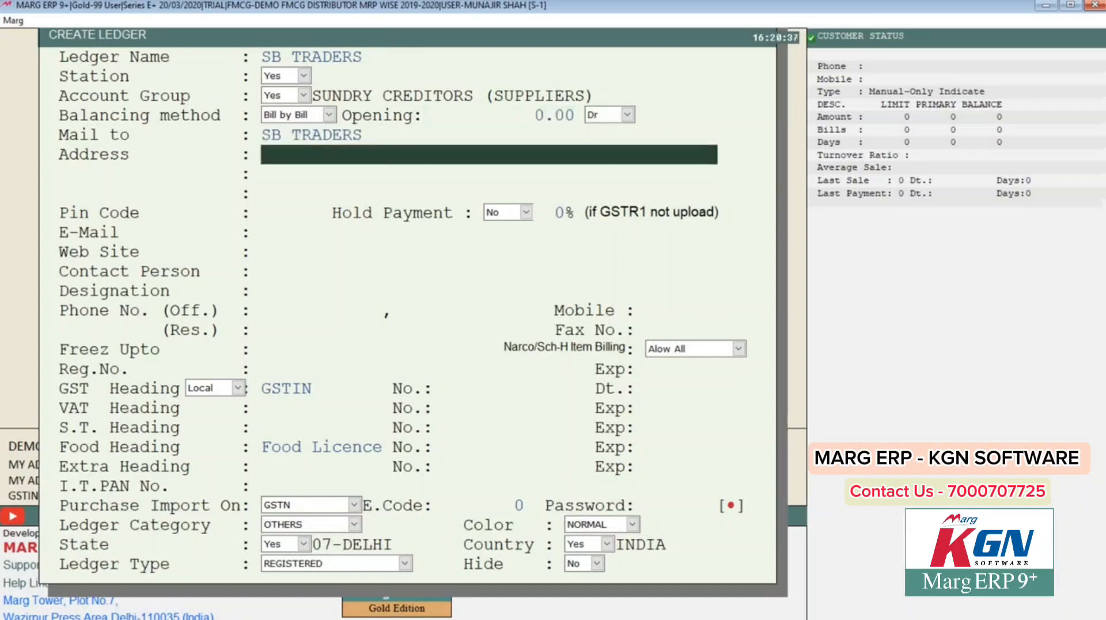
Step: Enter SHAHDARA DELHI as the first address line
text(SHADARA)
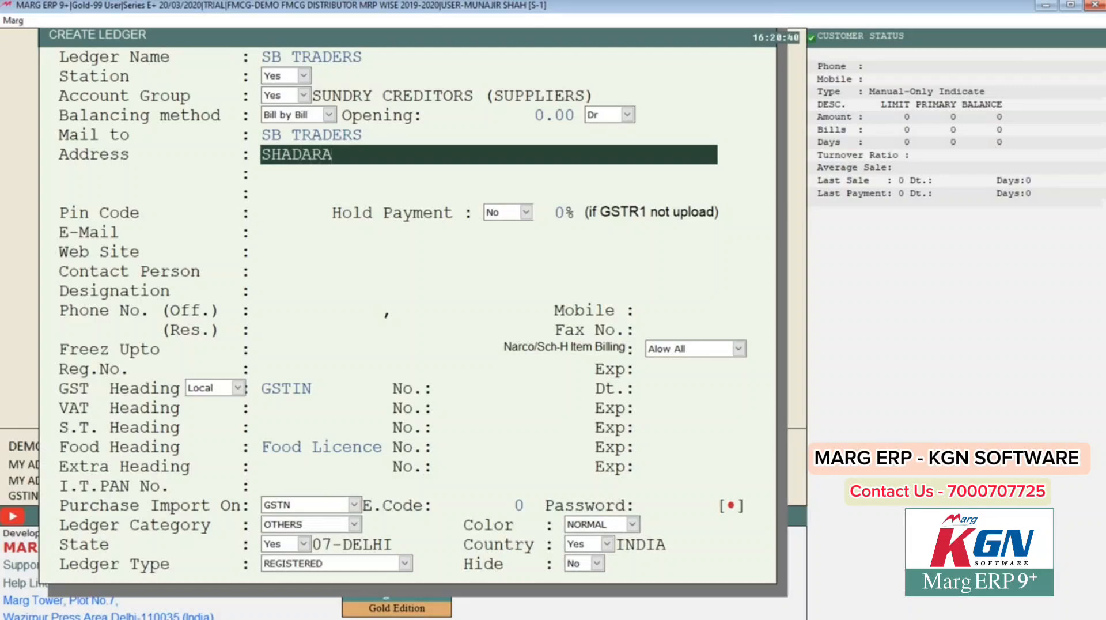
key(Left)
key(Left)
key(Left)
key(Left)
text(HDARA DELHI)
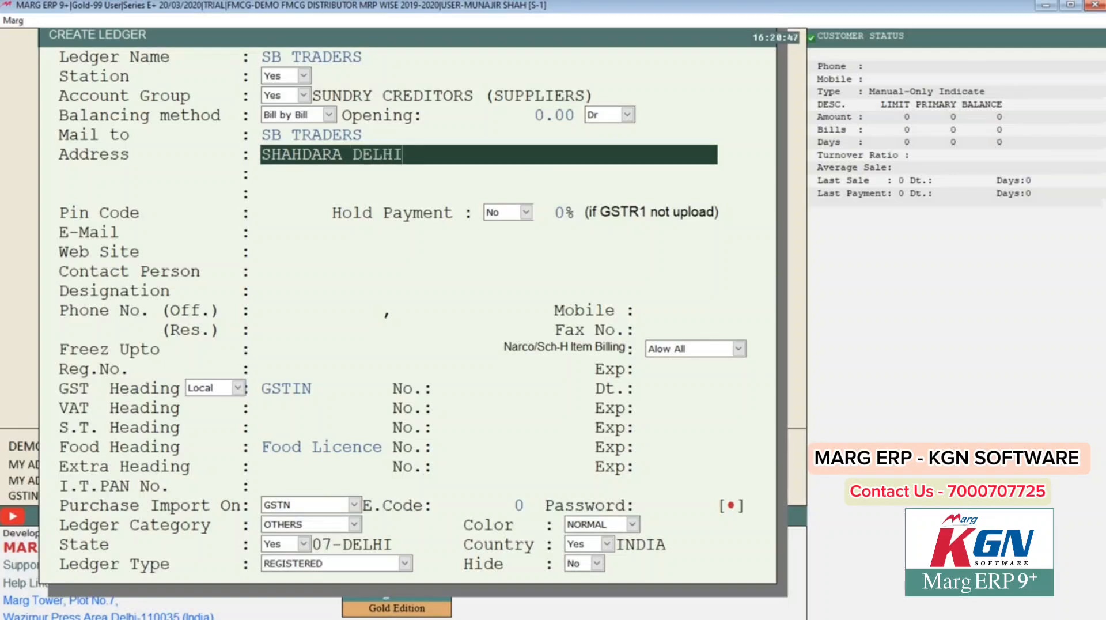
key(Return)
key(Up)
key(Up)
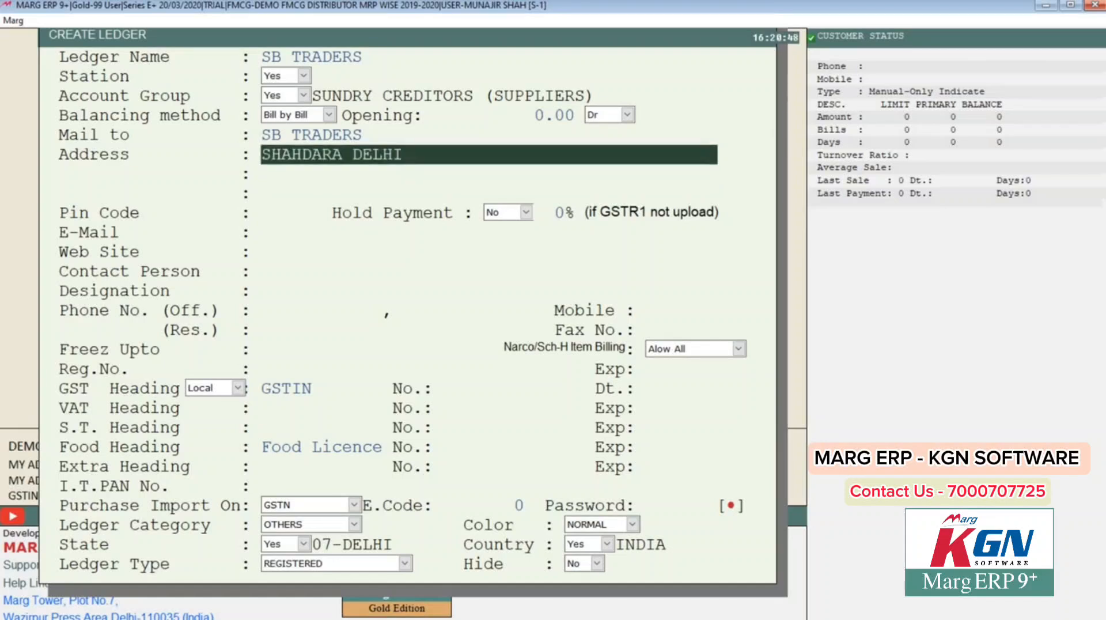
key(Down)
key(Down)
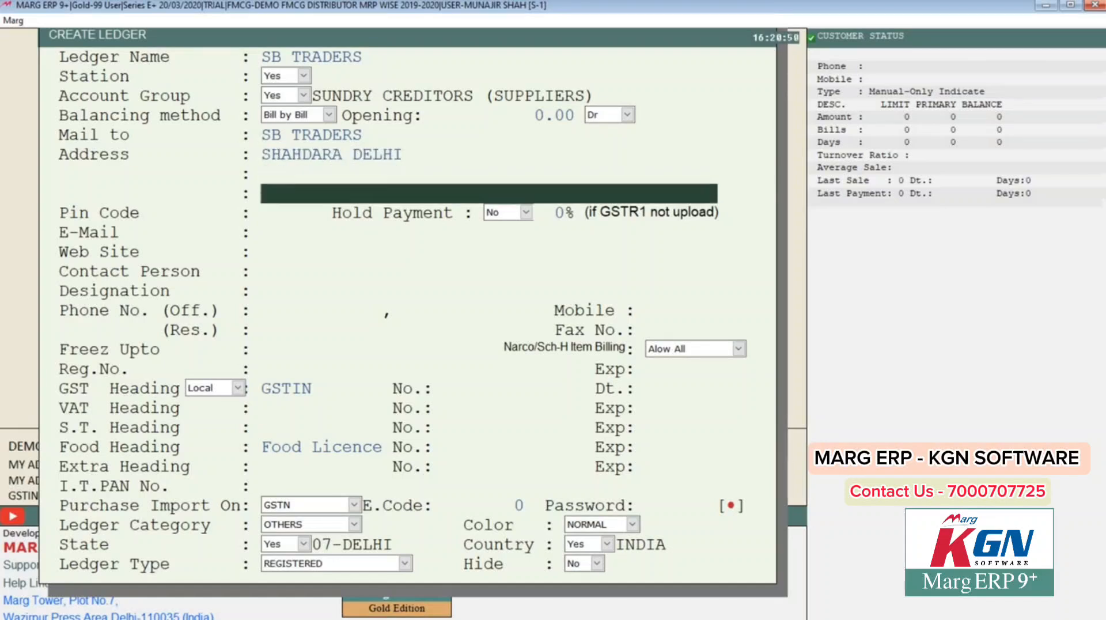
key(Up)
key(Up)
key(Down)
key(Down)
key(Down)
key(Down)
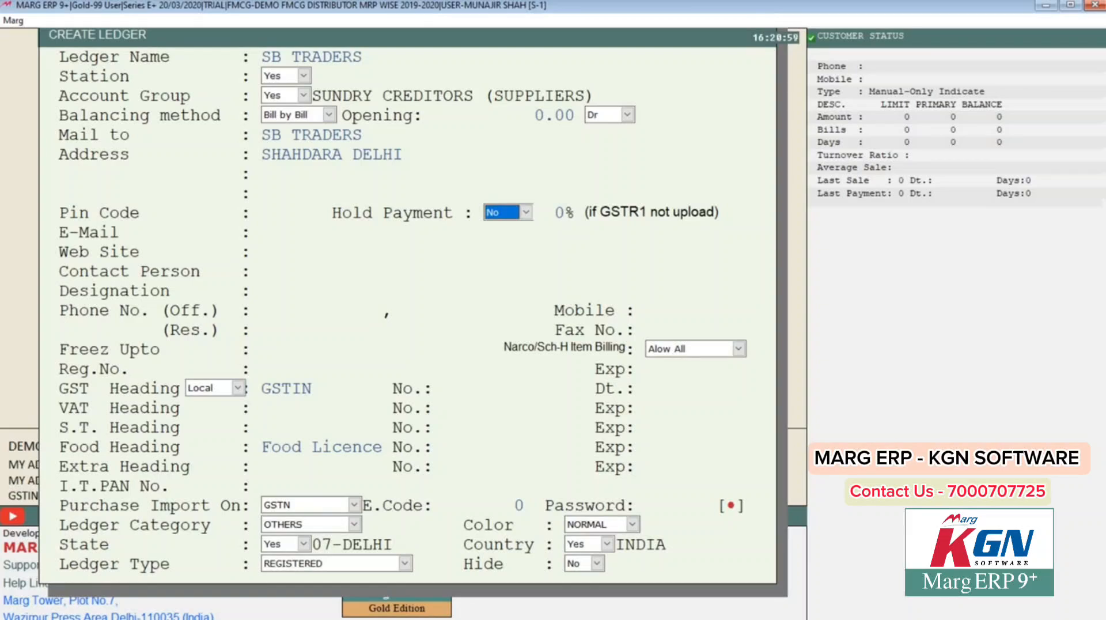
Step: Enter the supplier's mobile number in the ledger's contact details
key(Down)
key(Down)
key(Down)
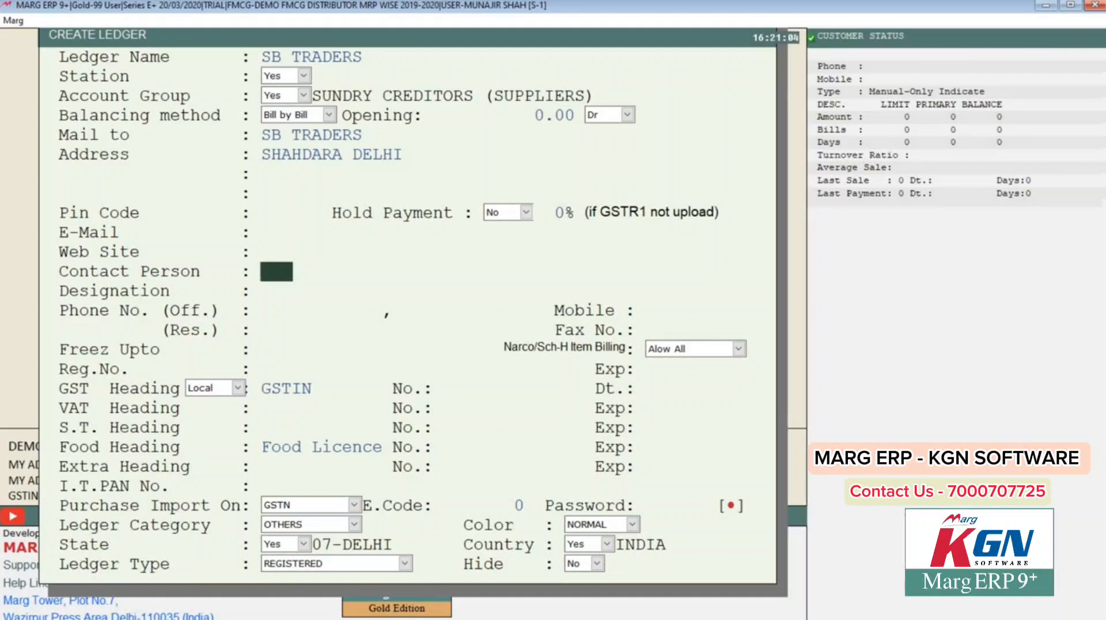
key(Down)
key(Down)
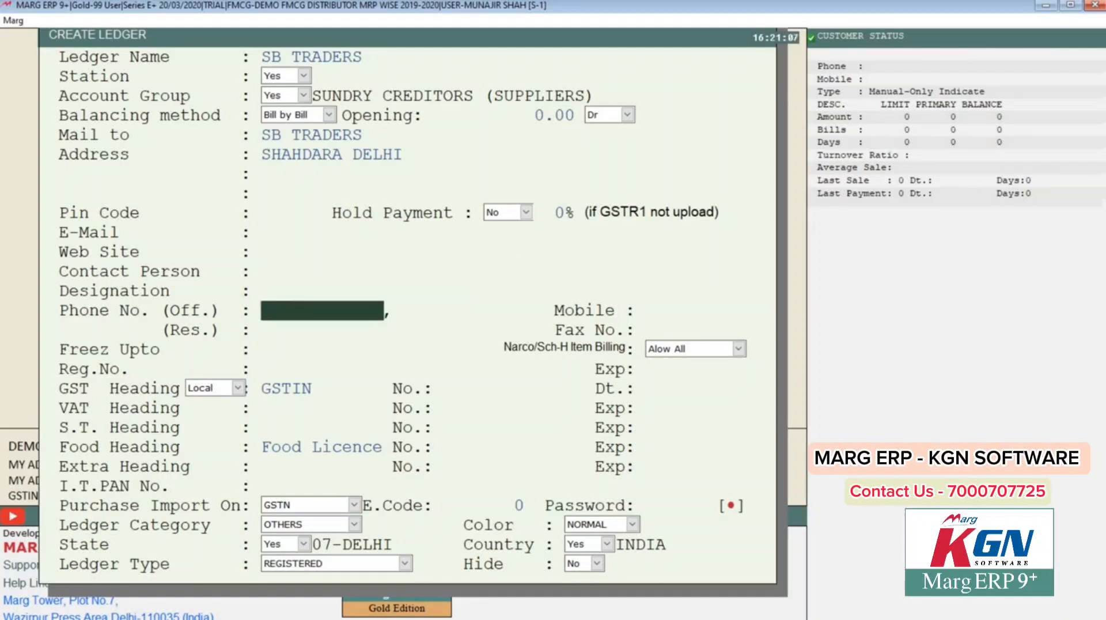
key(Down)
key(Down)
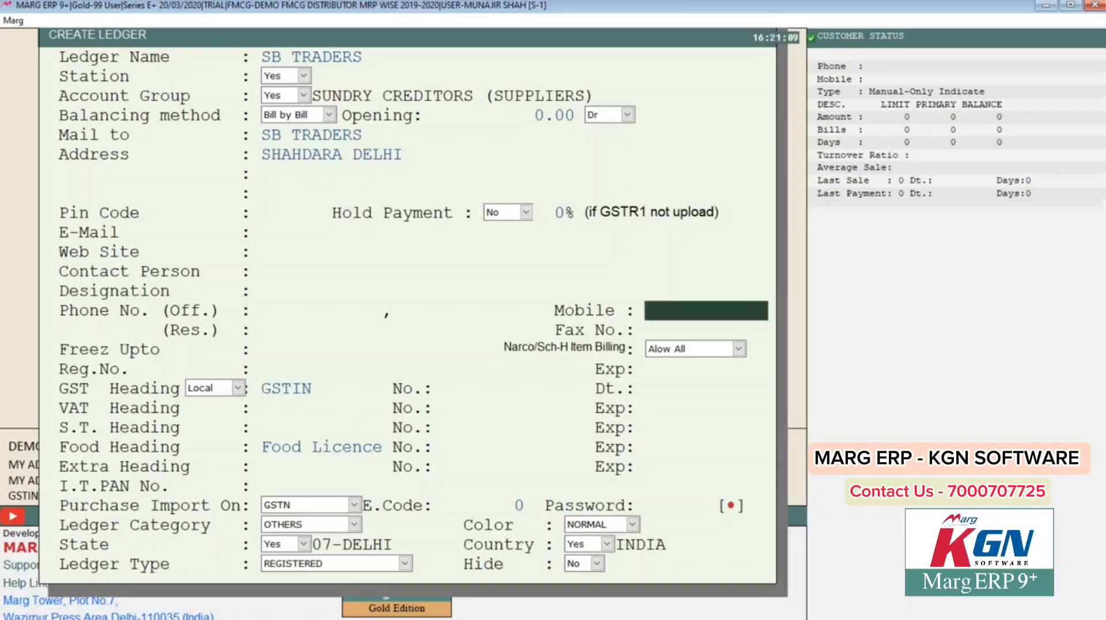
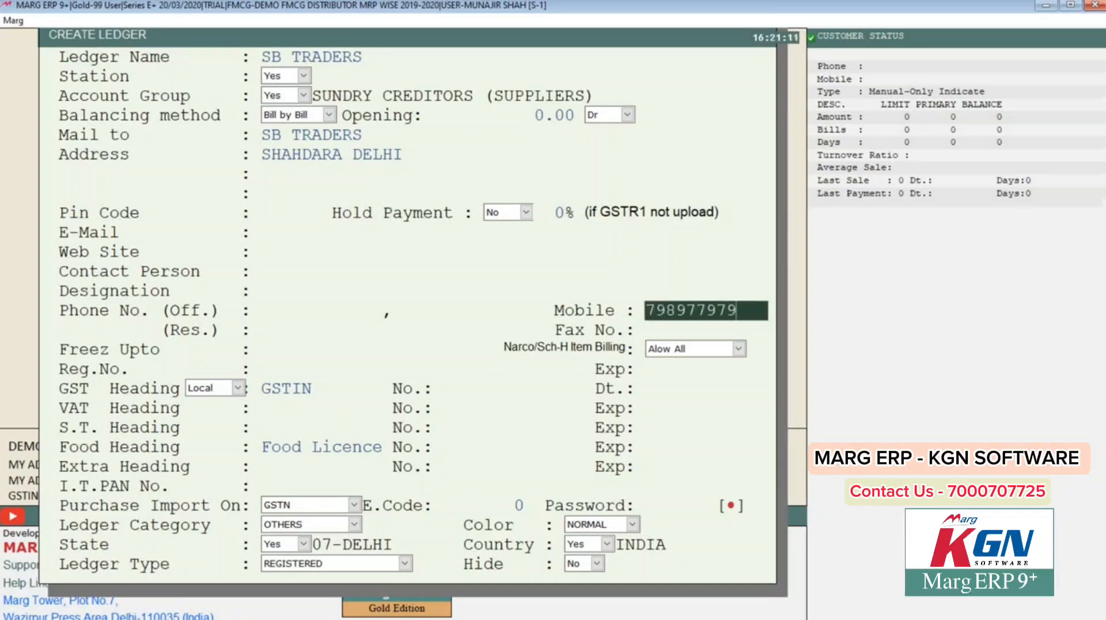
Step: Leave GSTIN, VAT and food licence details blank and save the SB TRADERS ledger
key(Down)
key(Down)
key(Down)
key(Down)
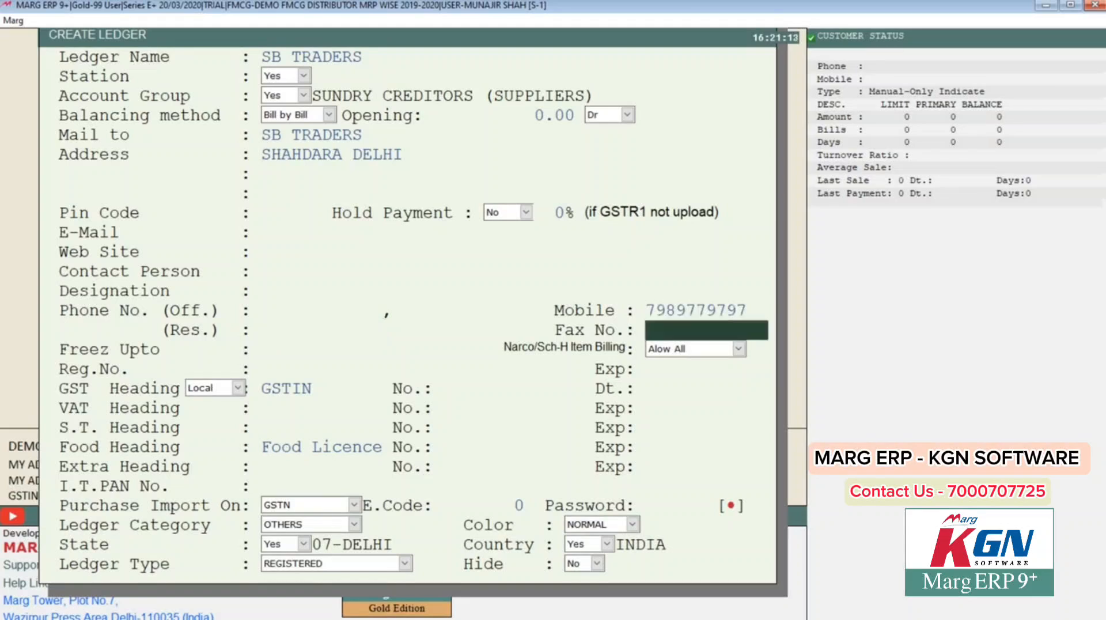
key(Down)
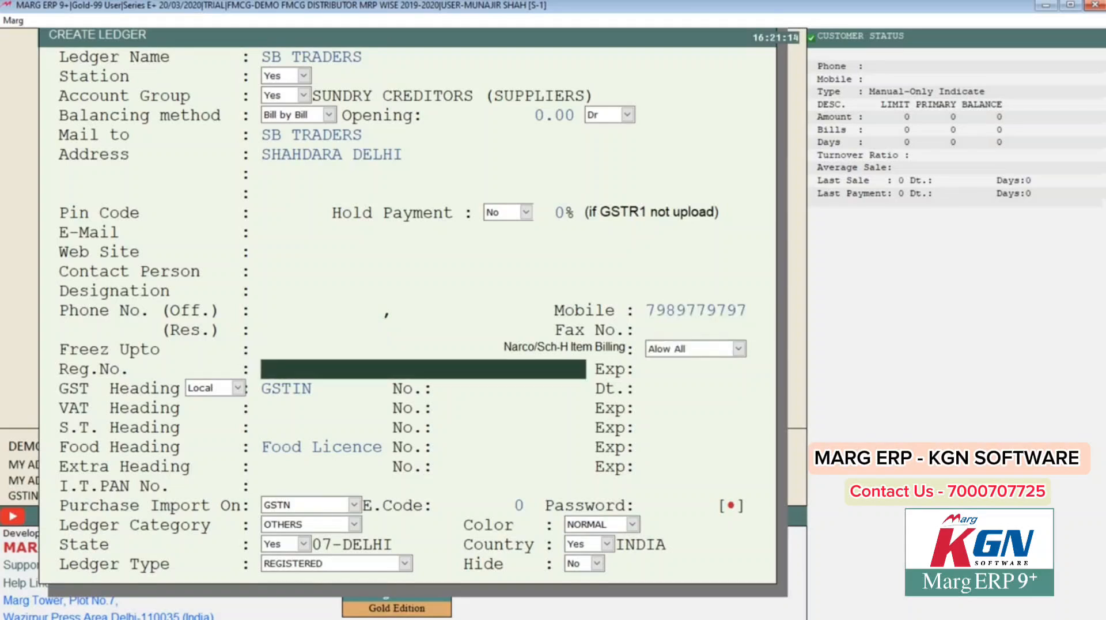
key(Up)
key(Return)
key(Return)
key(Return)
key(Return)
key(Return)
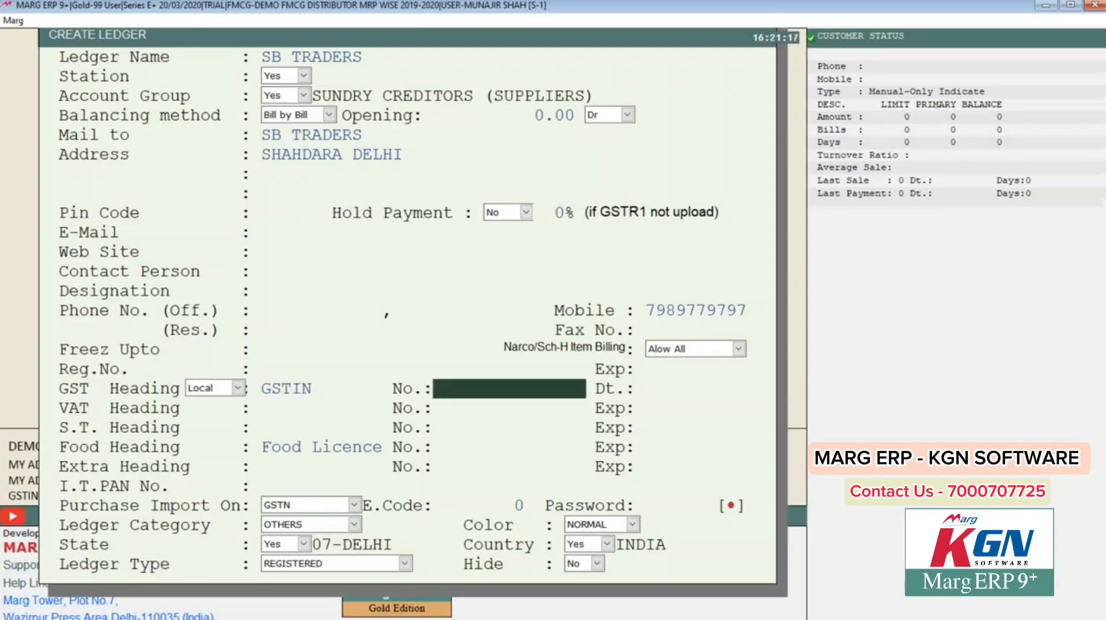
key(Return)
key(Return)
key(Return)
key(Return)
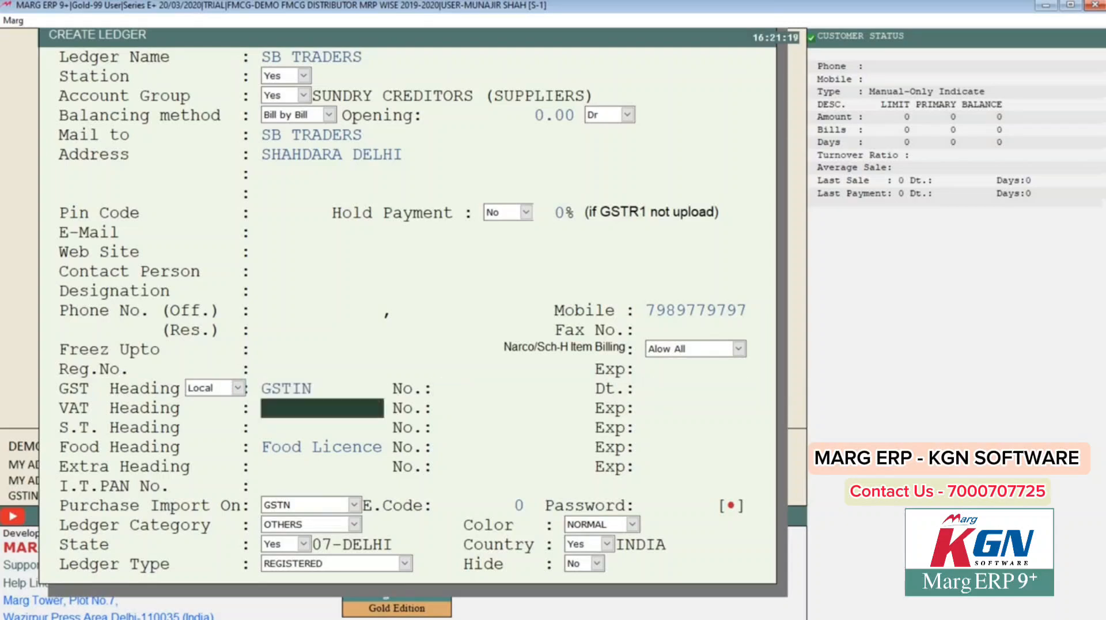
key(Return)
key(Return)
key(Return)
key(Return)
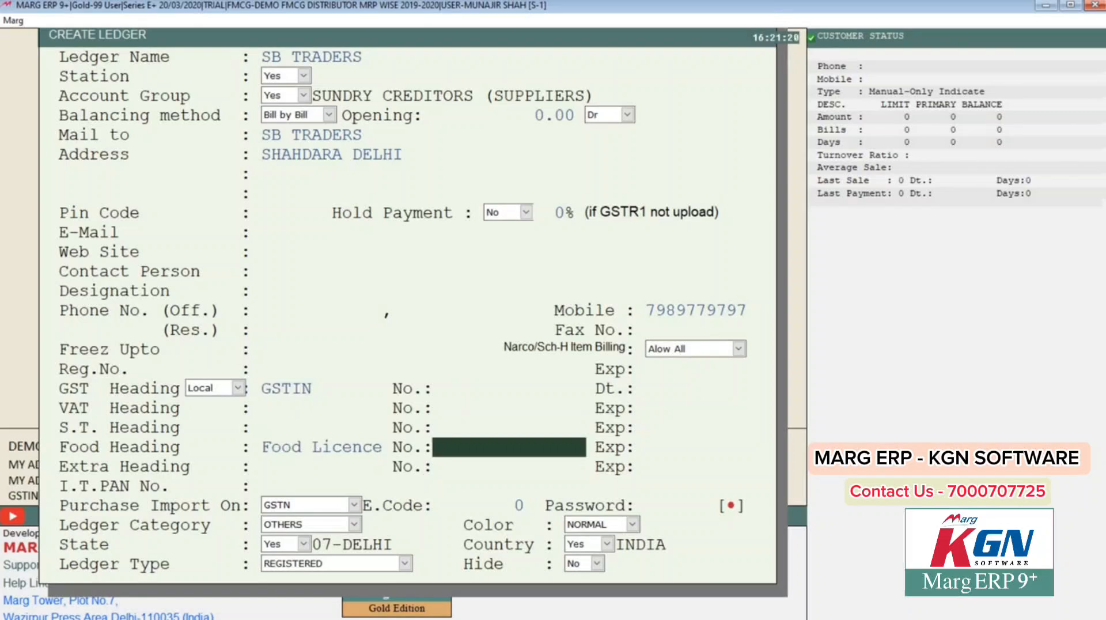
key(Return)
key(Return)
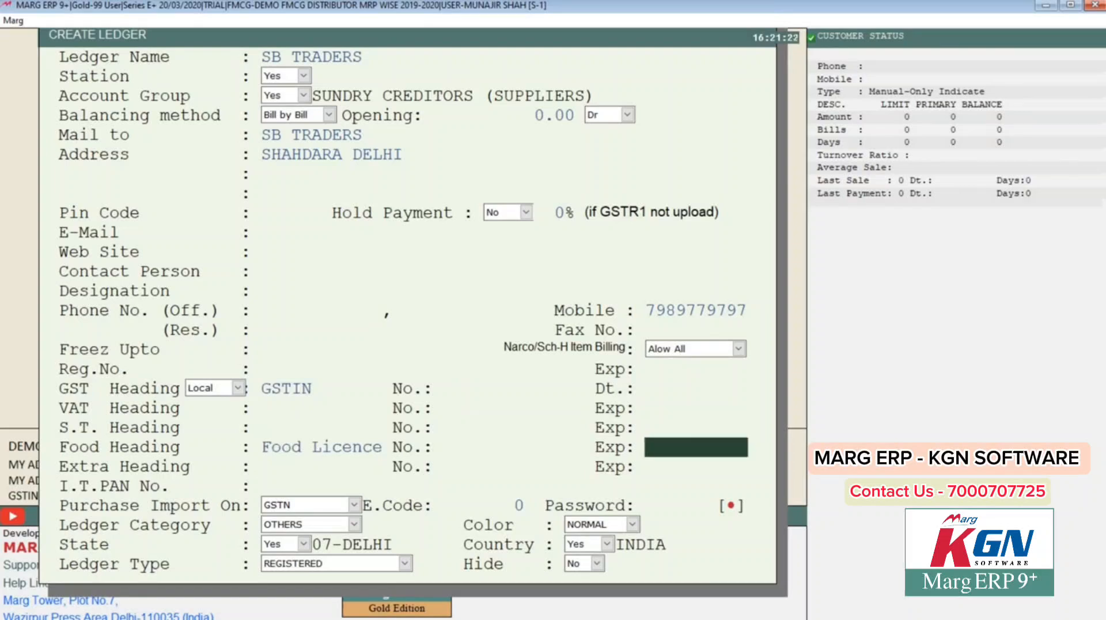
key(Return)
key(Return)
key(Return)
key(Return)
key(Return)
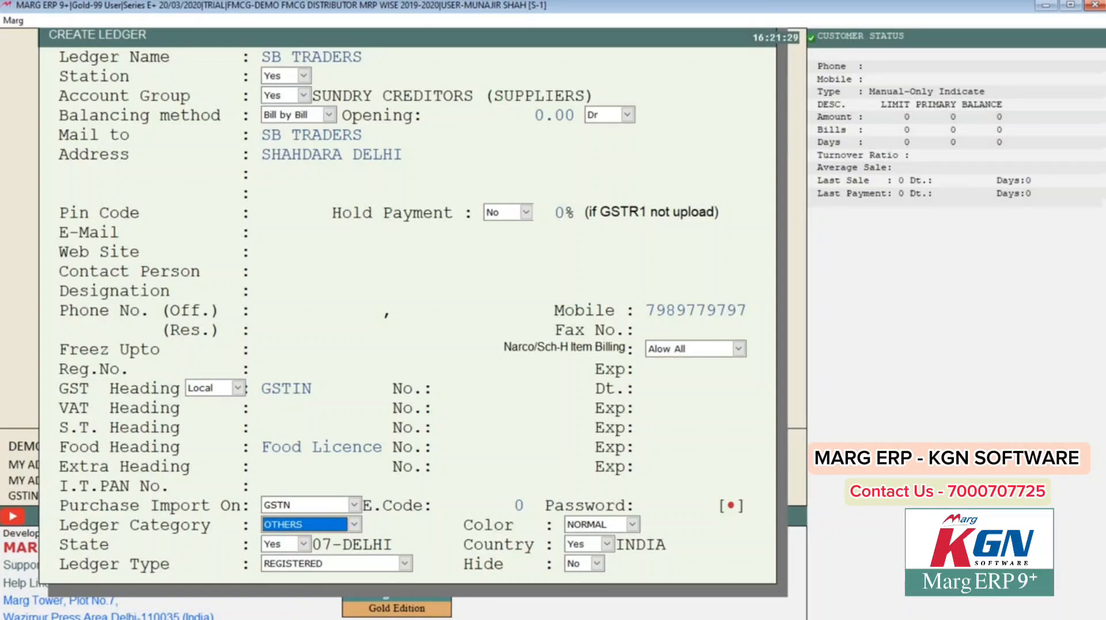
key(Return)
key(Return)
key(Return)
key(Return)
key(Return)
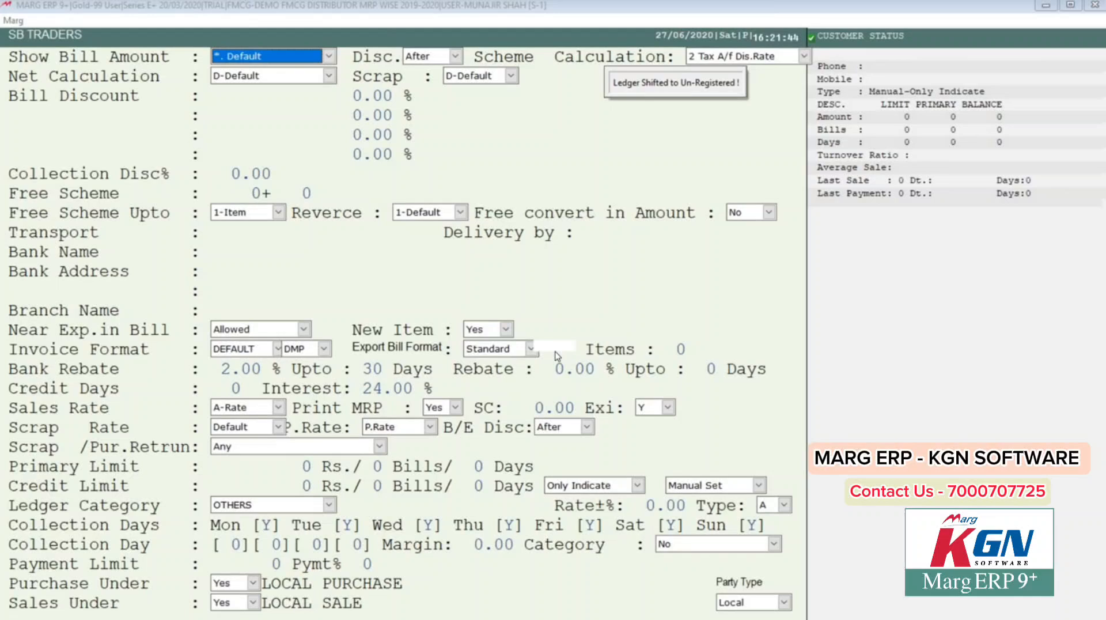
Step: Close SB TRADERS' further-details page, leaving bill calculation and bank details unchanged
key(Return)
key(Return)
key(Return)
key(Return)
key(Return)
key(Return)
key(Return)
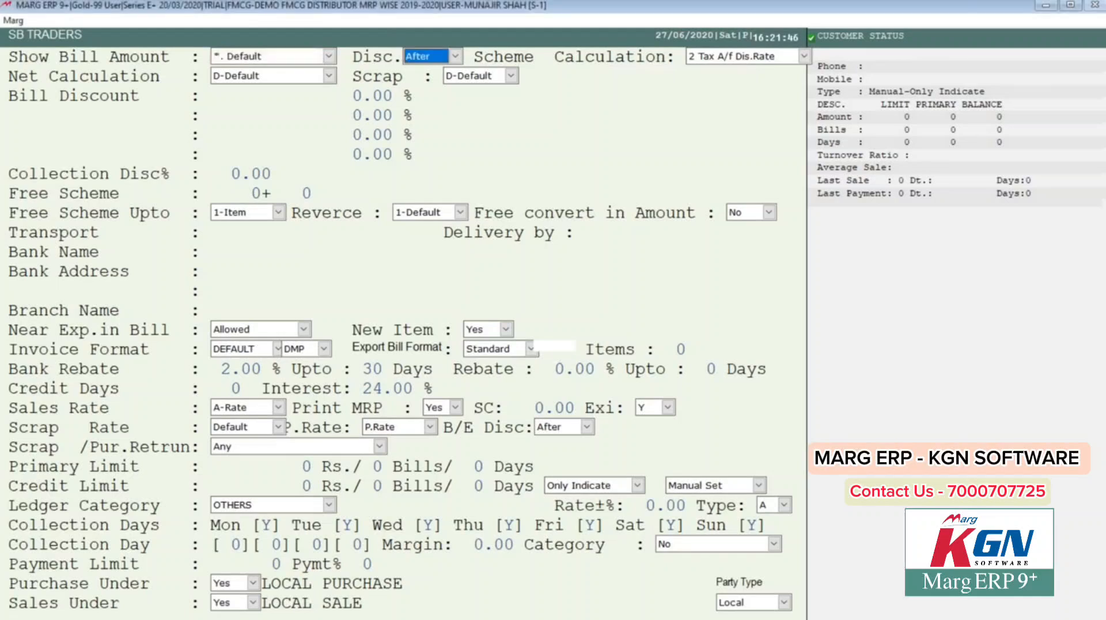
key(Return)
key(Return)
key(Return)
key(Return)
key(Return)
key(Return)
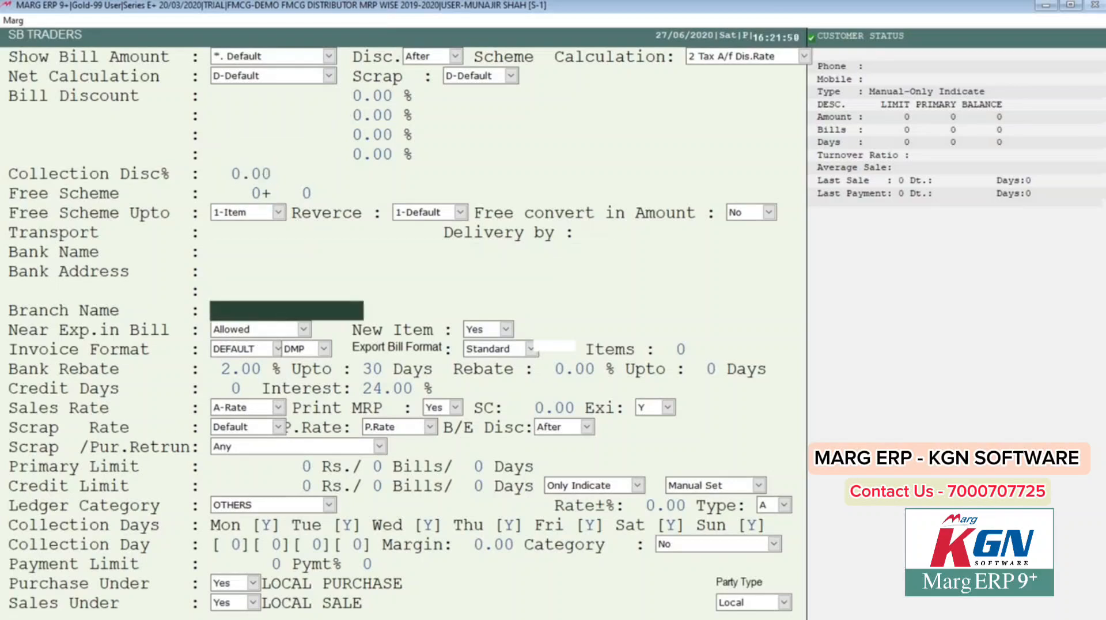
key(Escape)
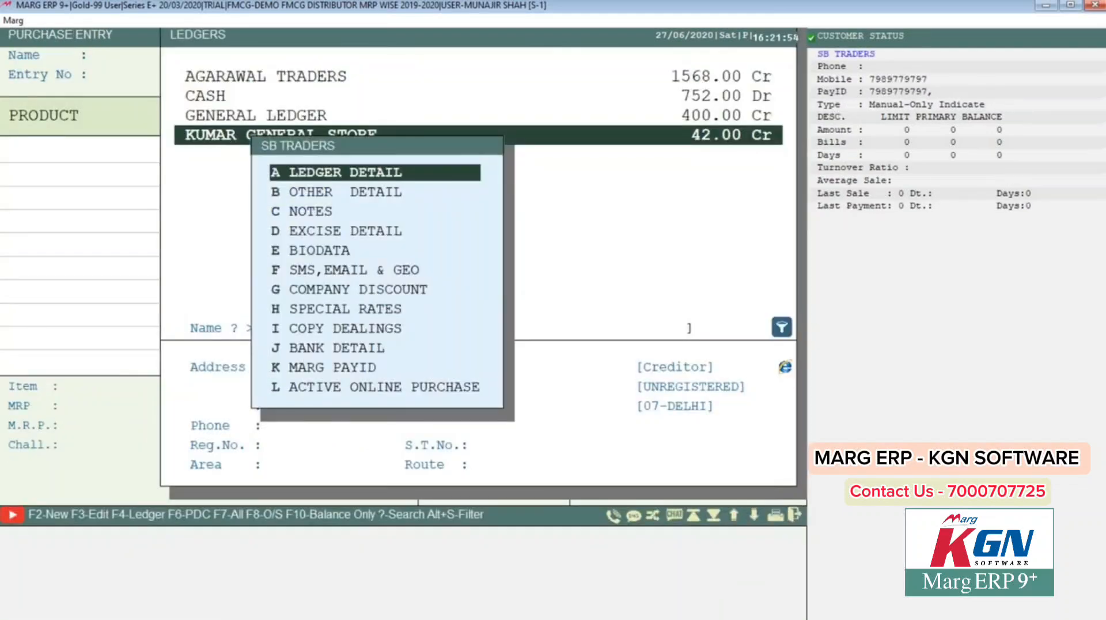
Step: Dismiss the SB TRADERS options list and highlight SB TRADERS in the ledger list
key(Down)
key(Down)
key(Down)
key(Down)
key(Down)
key(Down)
key(Down)
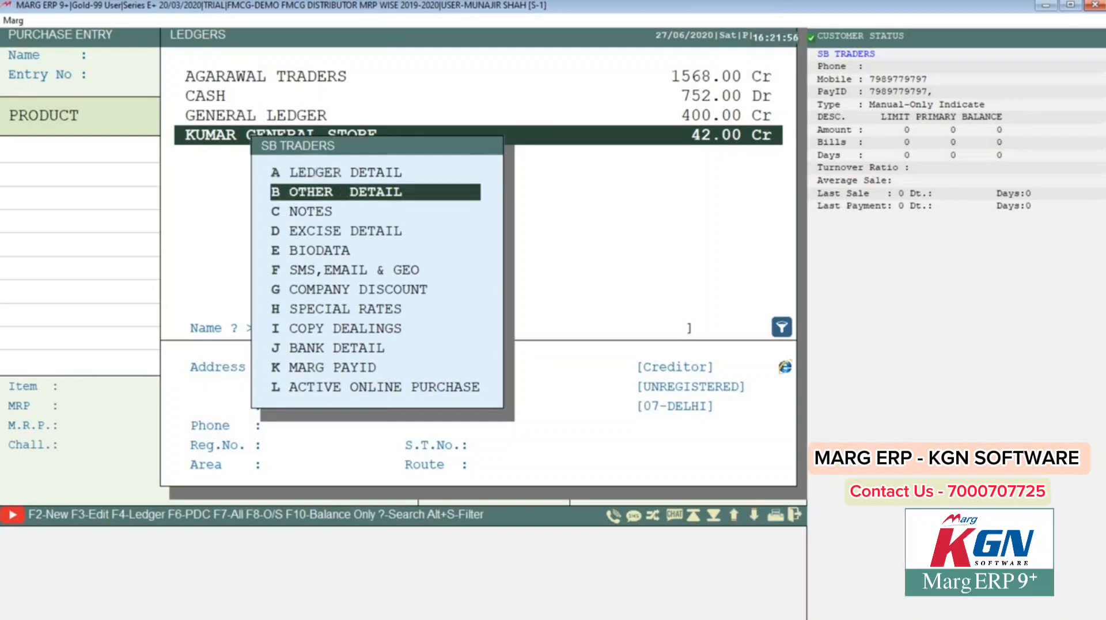
key(Down)
key(Down)
key(Down)
key(Up)
key(Up)
key(Up)
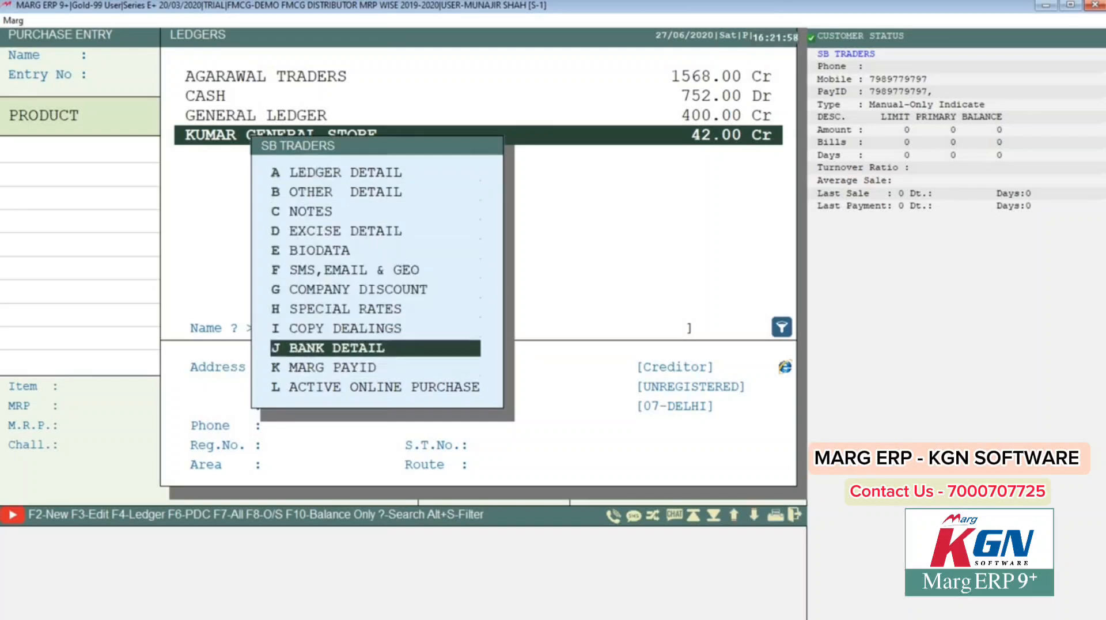
key(c)
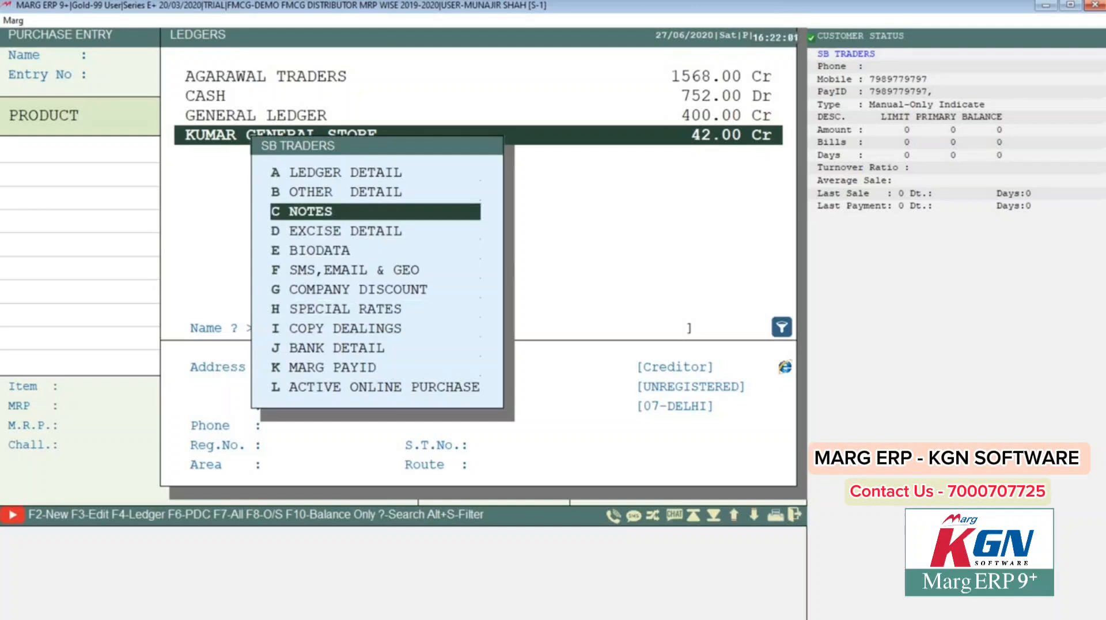
key(Escape)
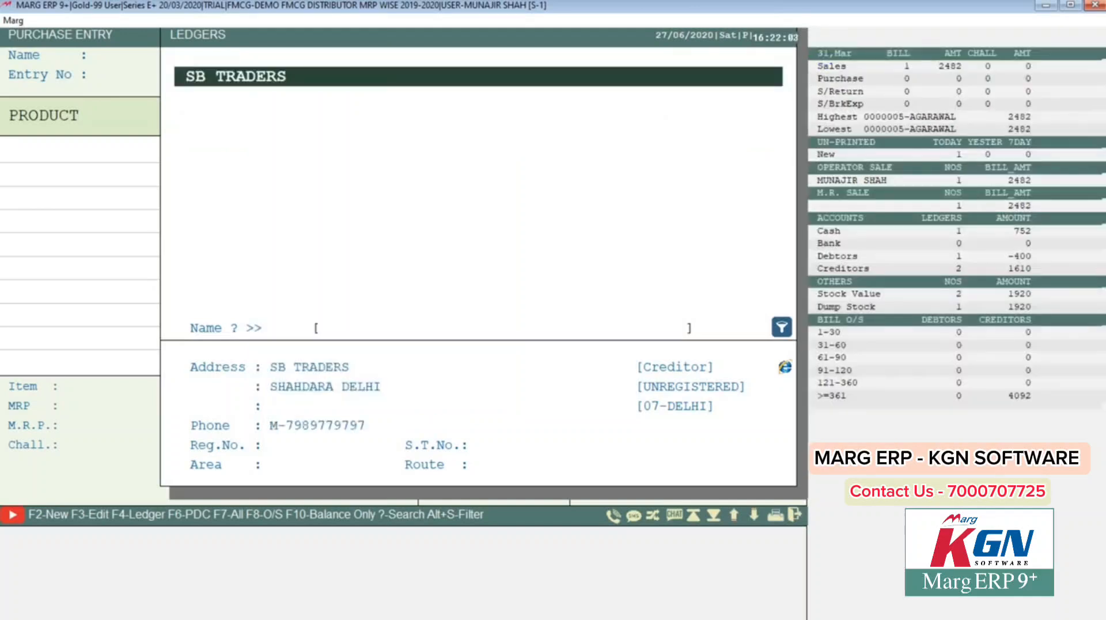
key(Up)
key(Up)
key(Up)
key(Up)
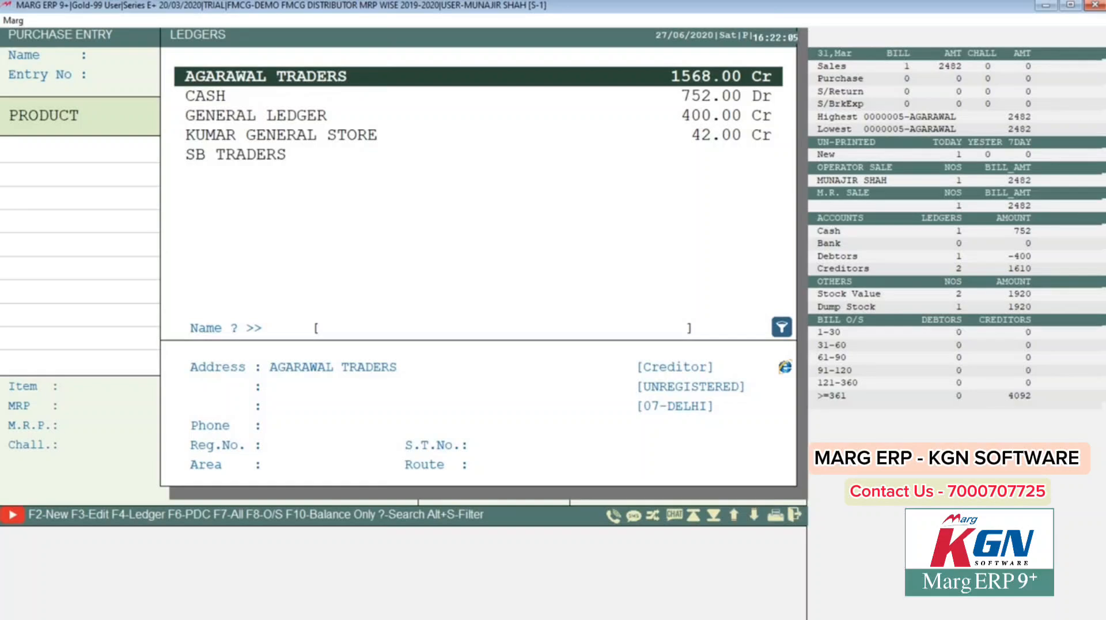
key(Down)
key(Down)
key(Down)
key(Down)
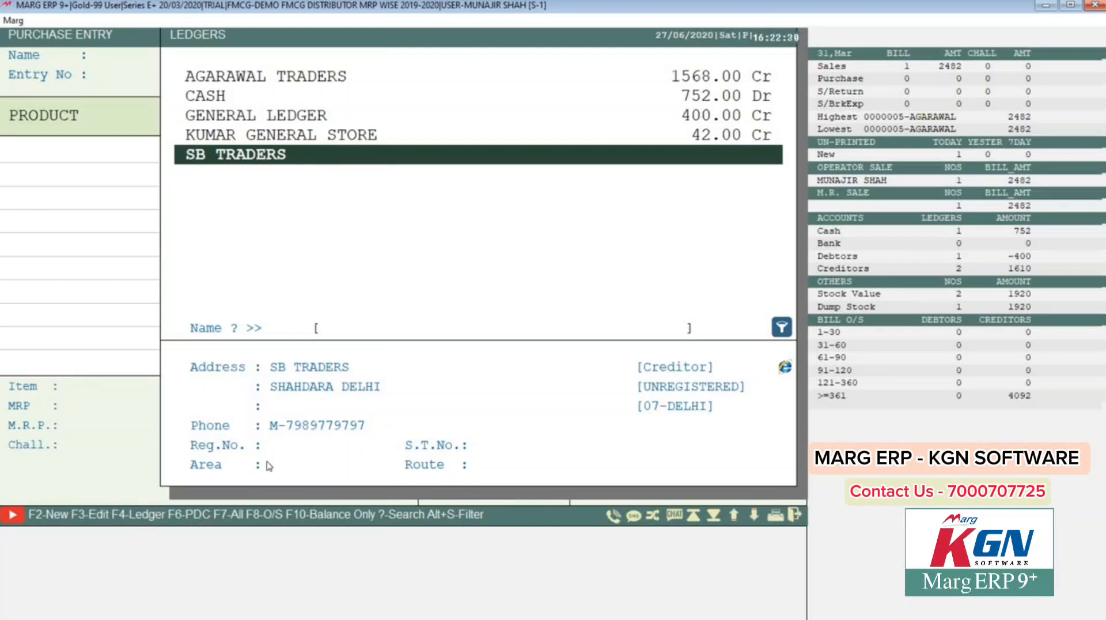
Step: Choose SB TRADERS as purchase party, enter the supplier's bill number, and open the product grid
key(Return)
key(Return)
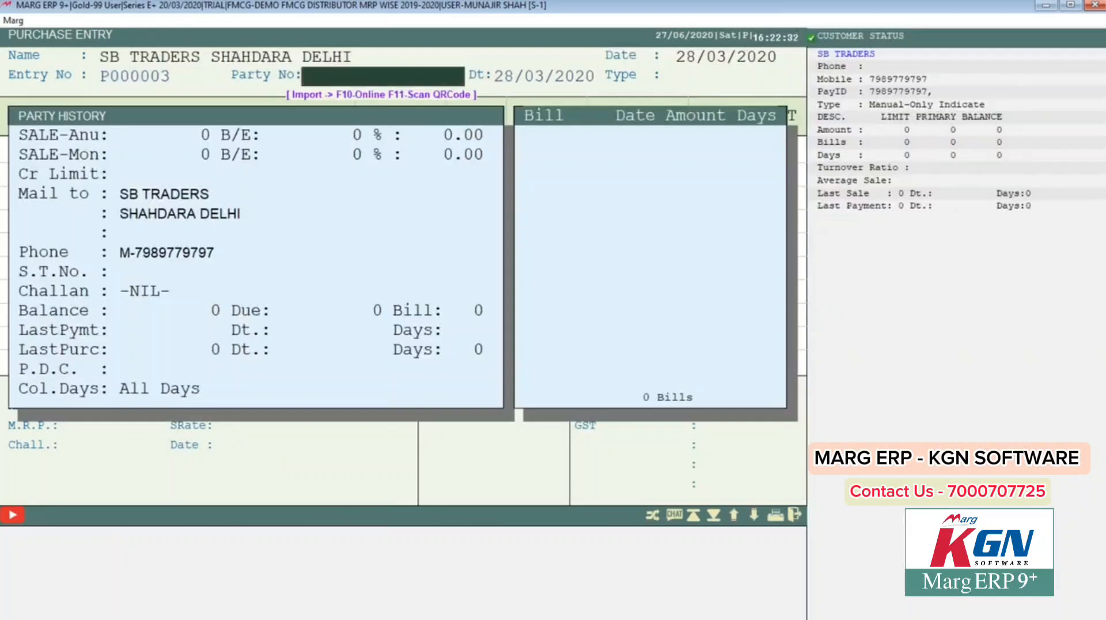
key(Return)
text(NM2541)
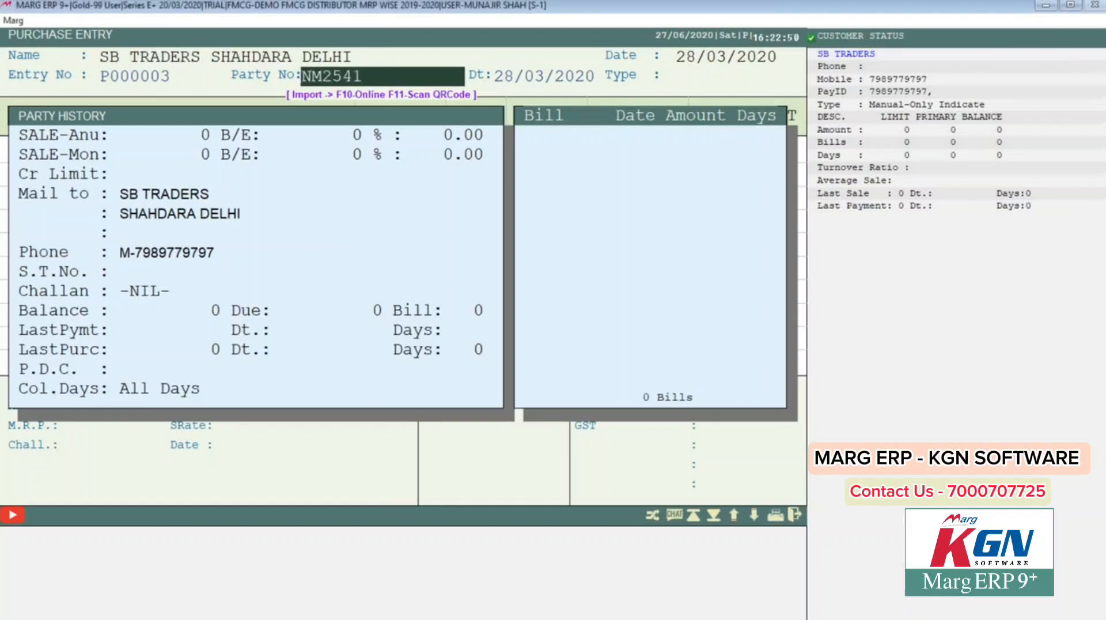
key(Return)
key(Return)
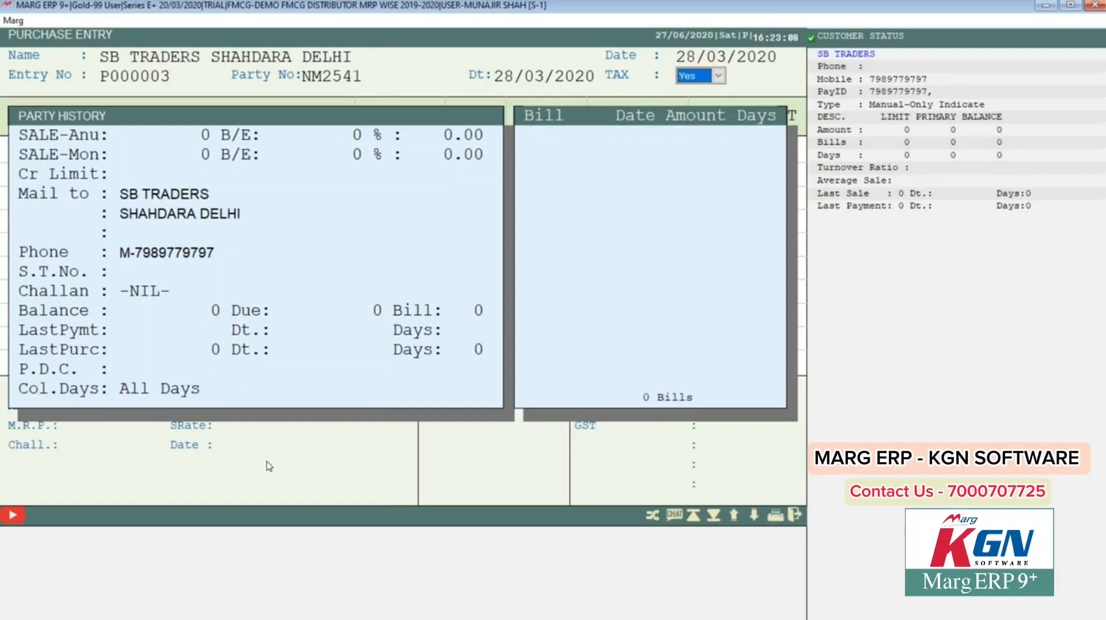
key(Return)
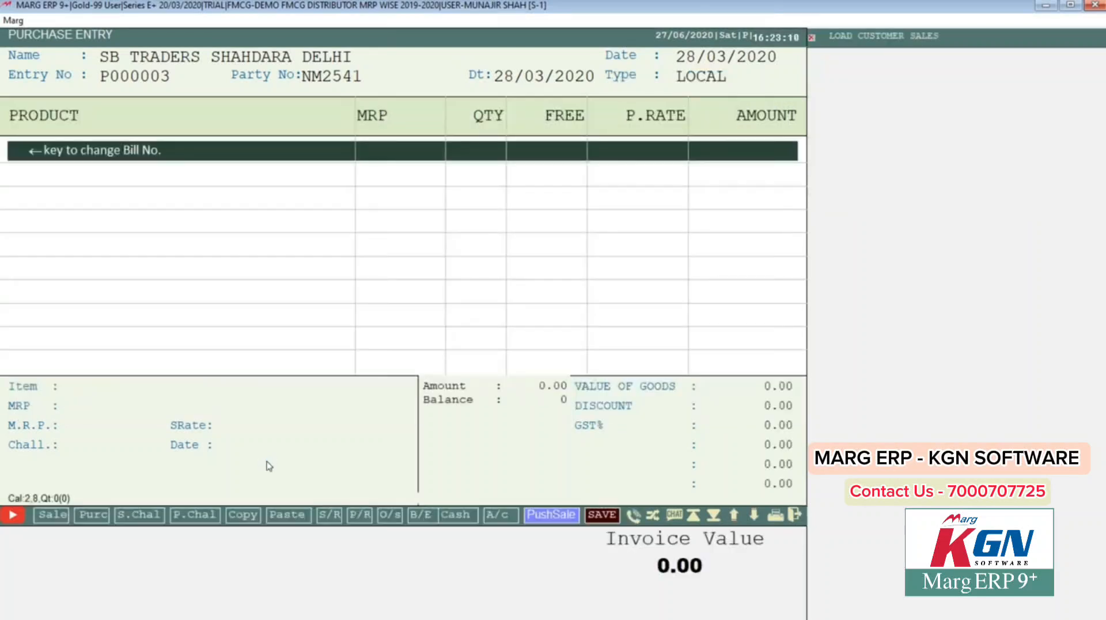
Step: Pick KURKERY (MRP 100.00, stock 48) from the items list as the first bill line
key(Return)
key(Down)
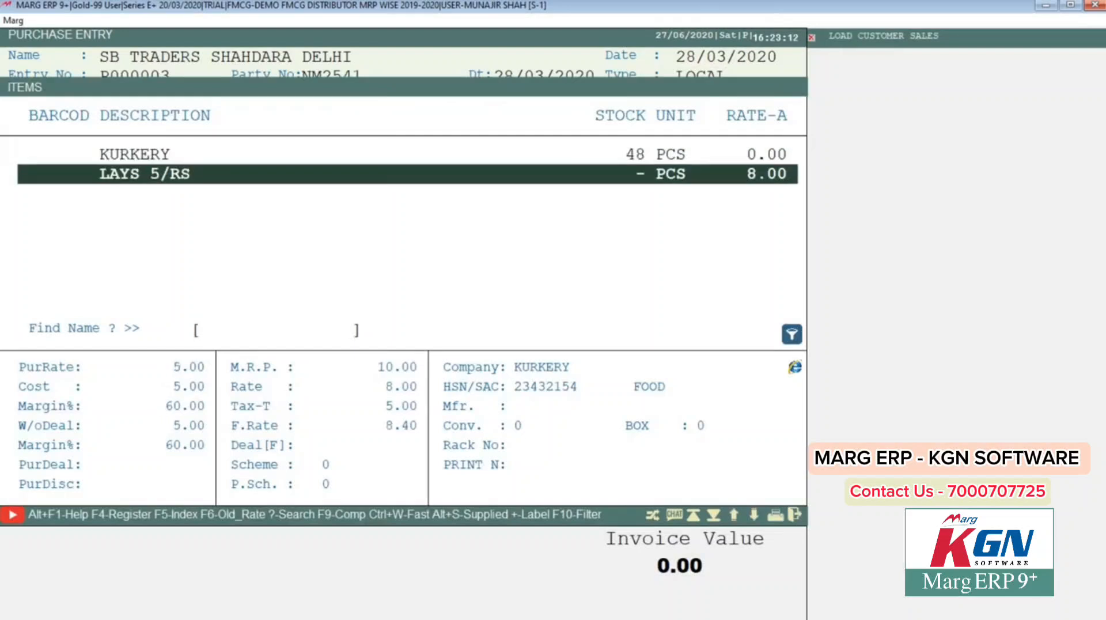
key(Up)
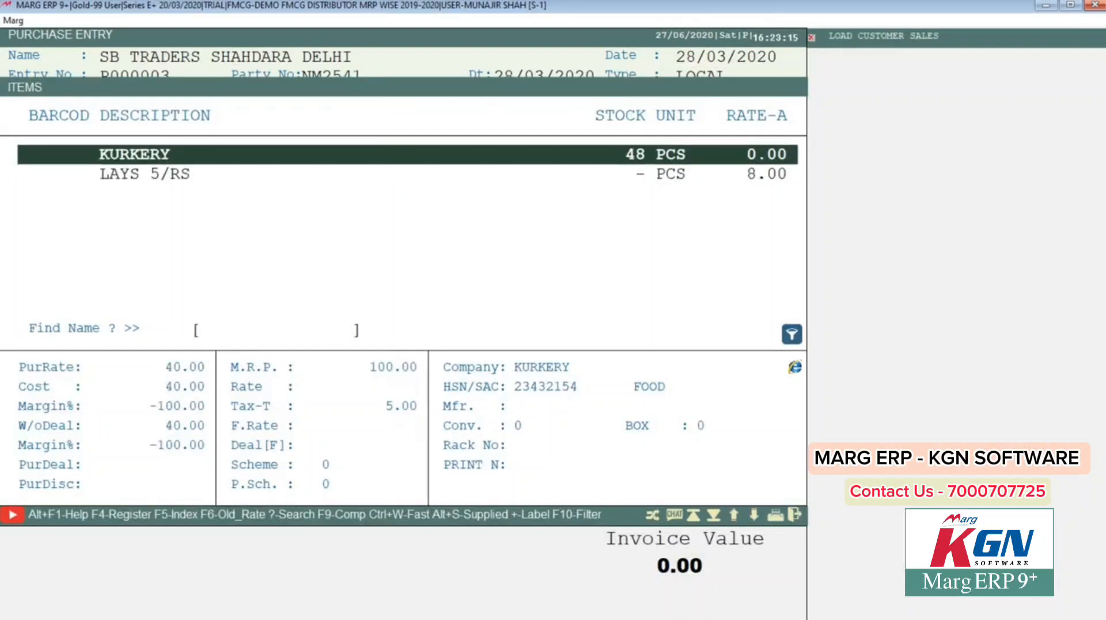
key(Down)
key(Up)
key(Return)
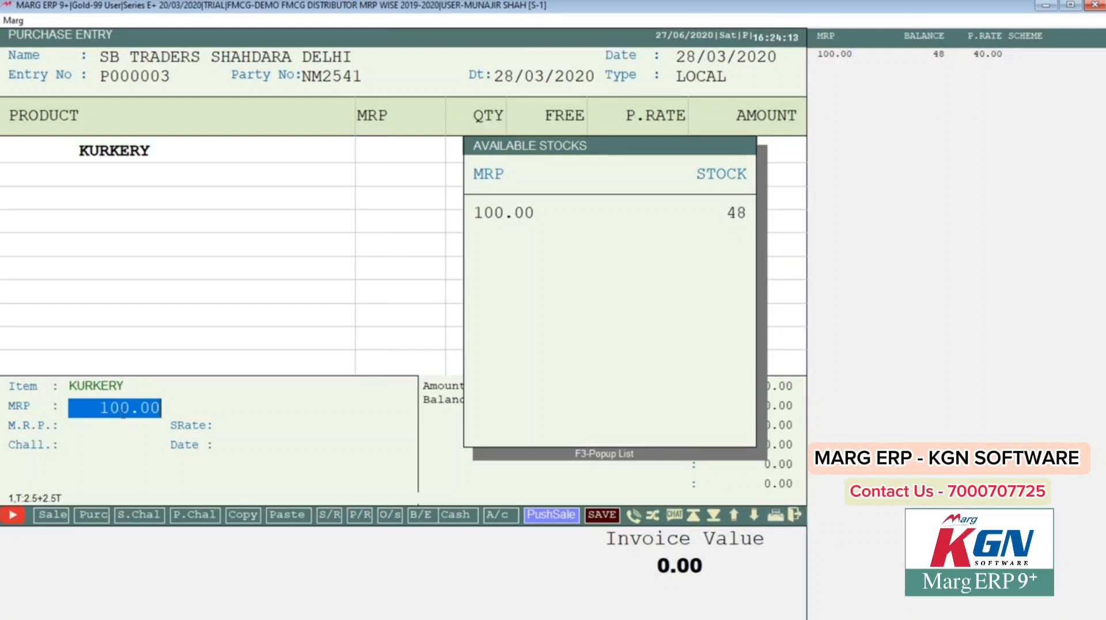
Step: Enter KURKERY at MRP 100.00, quantity 250, purchase rate 39, committing the line at 10237.50
key(Return)
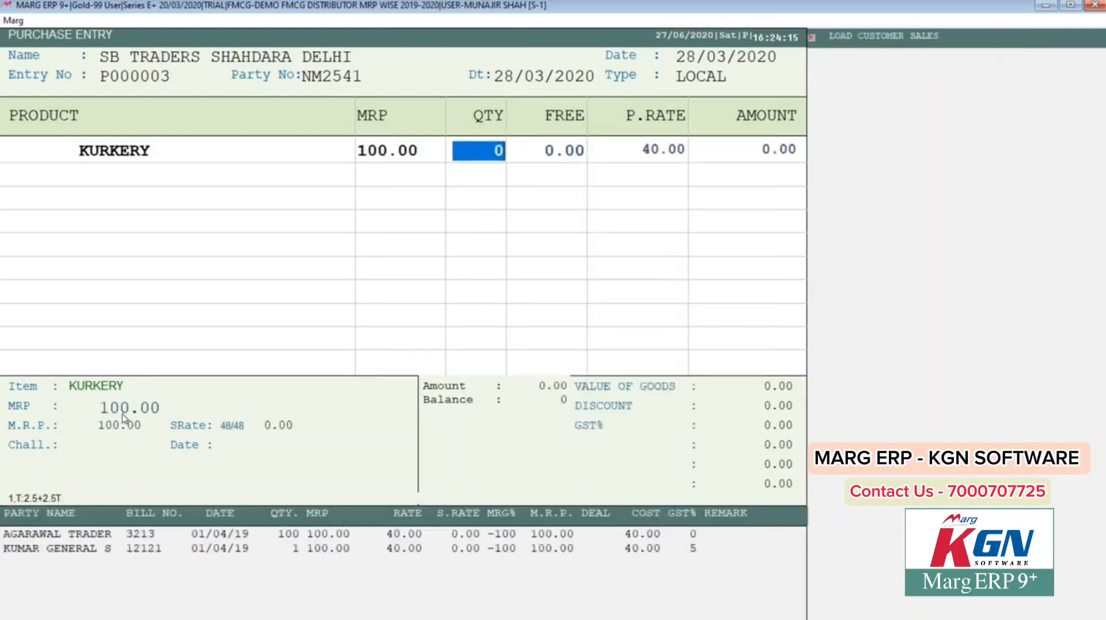
text(250)
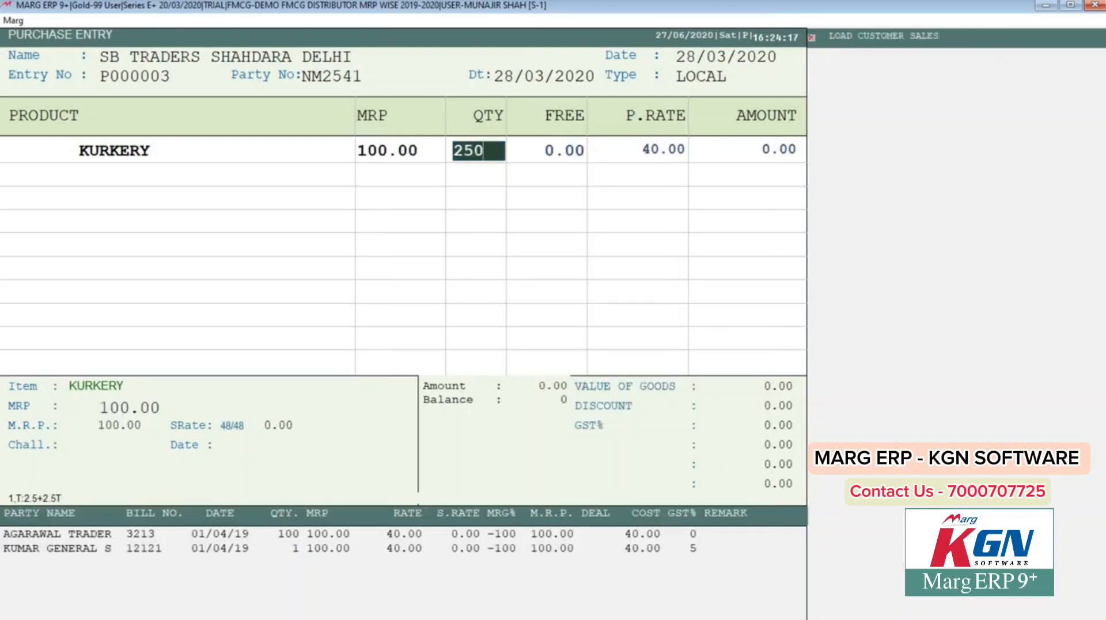
key(Return)
key(Return)
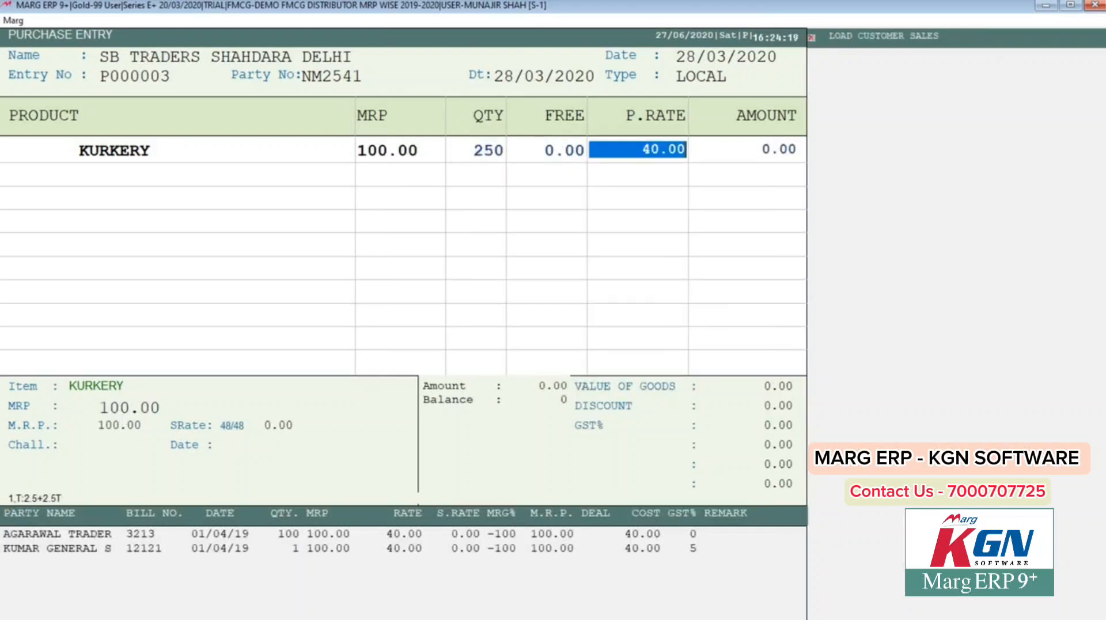
text(39)
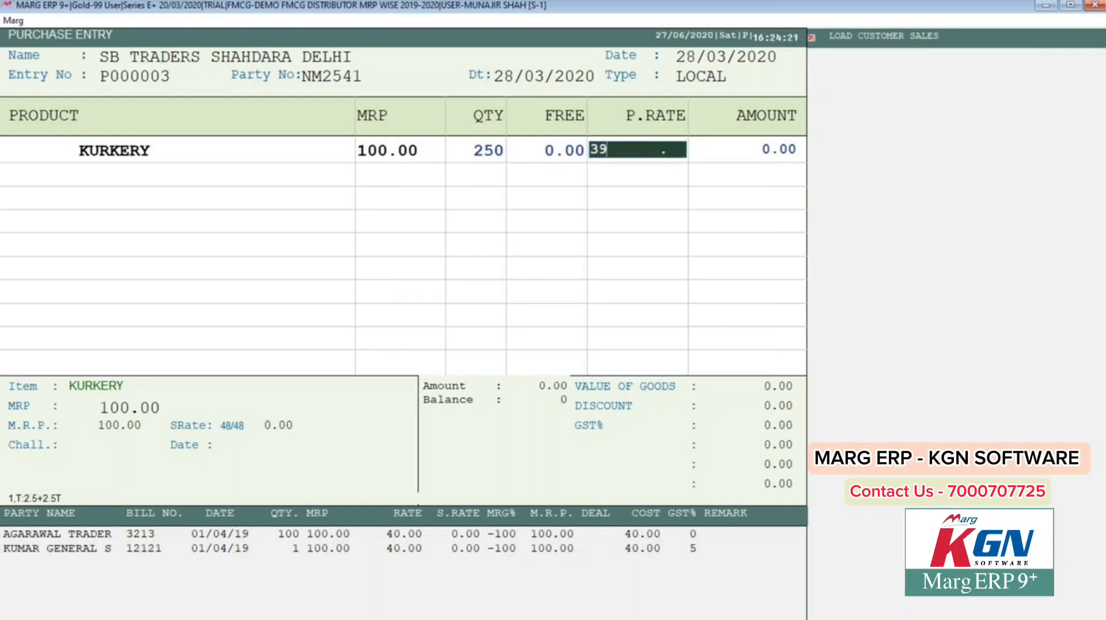
key(Return)
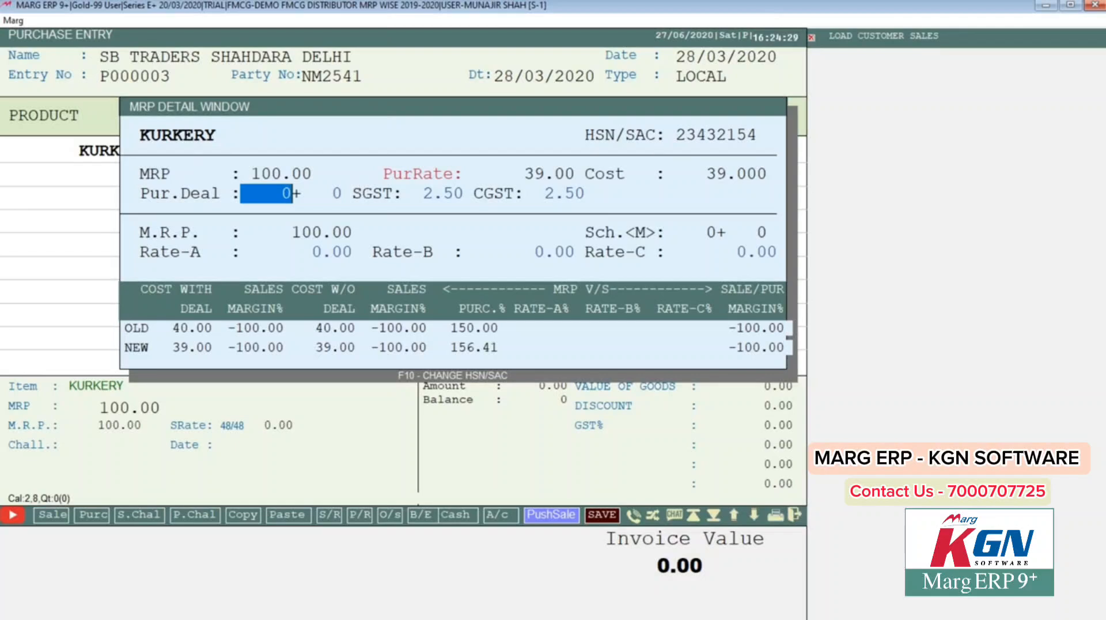
key(Return)
key(Return)
key(Return)
key(Return)
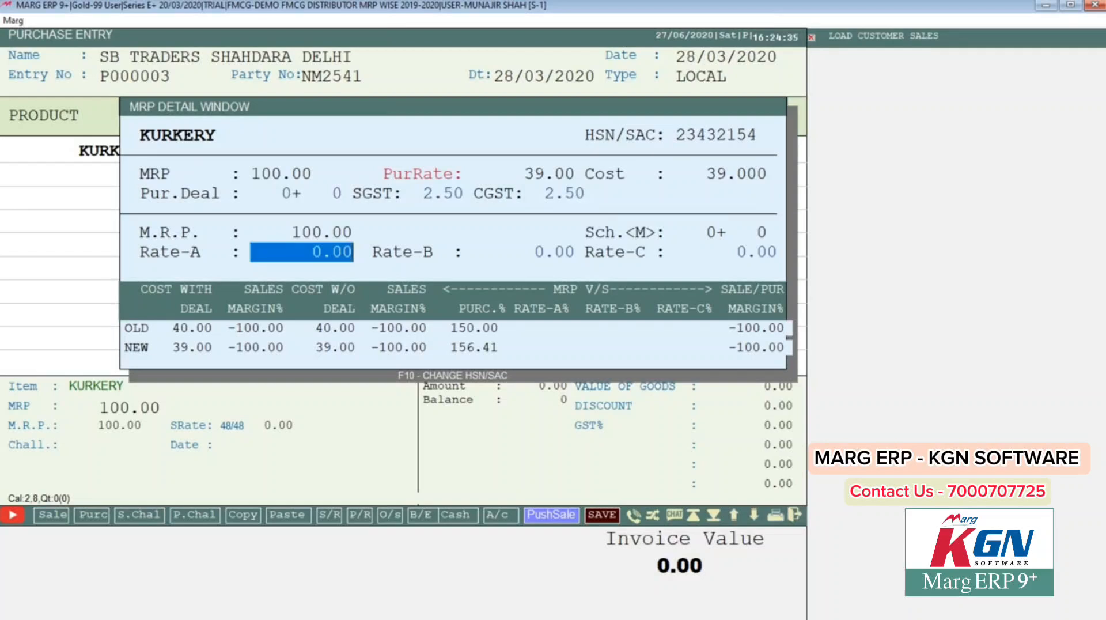
key(Return)
key(Return)
key(Return)
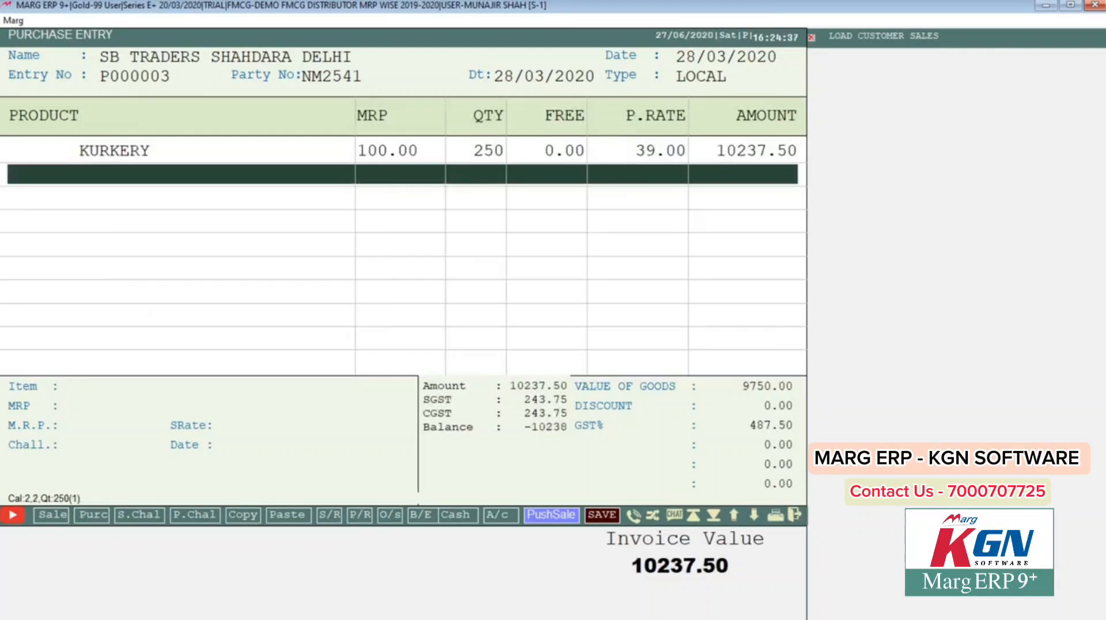
key(Return)
key(Down)
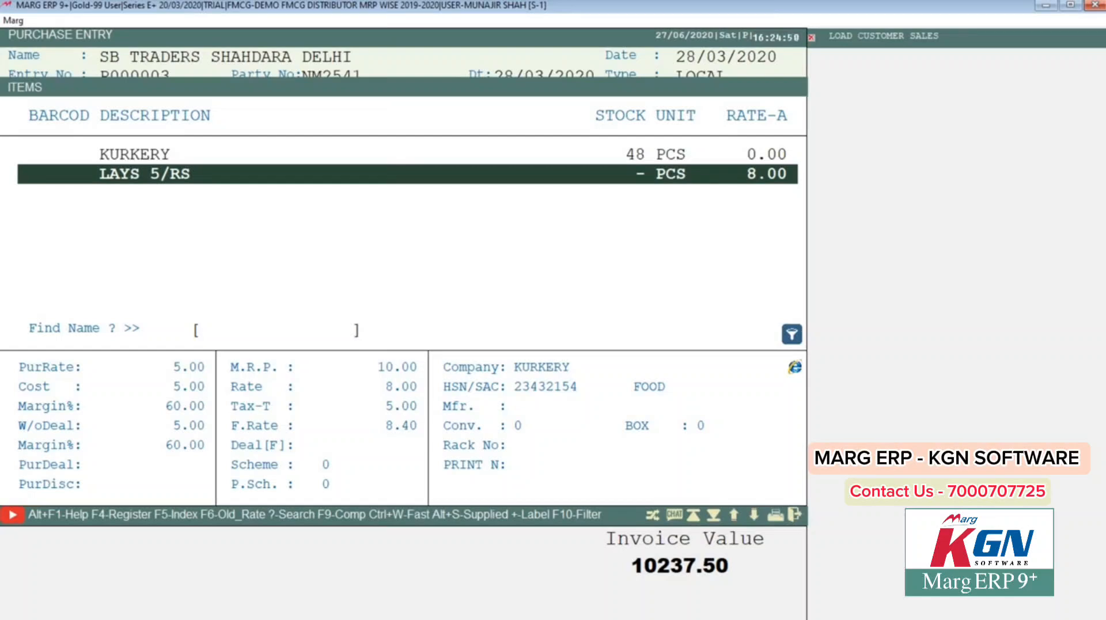
key(Escape)
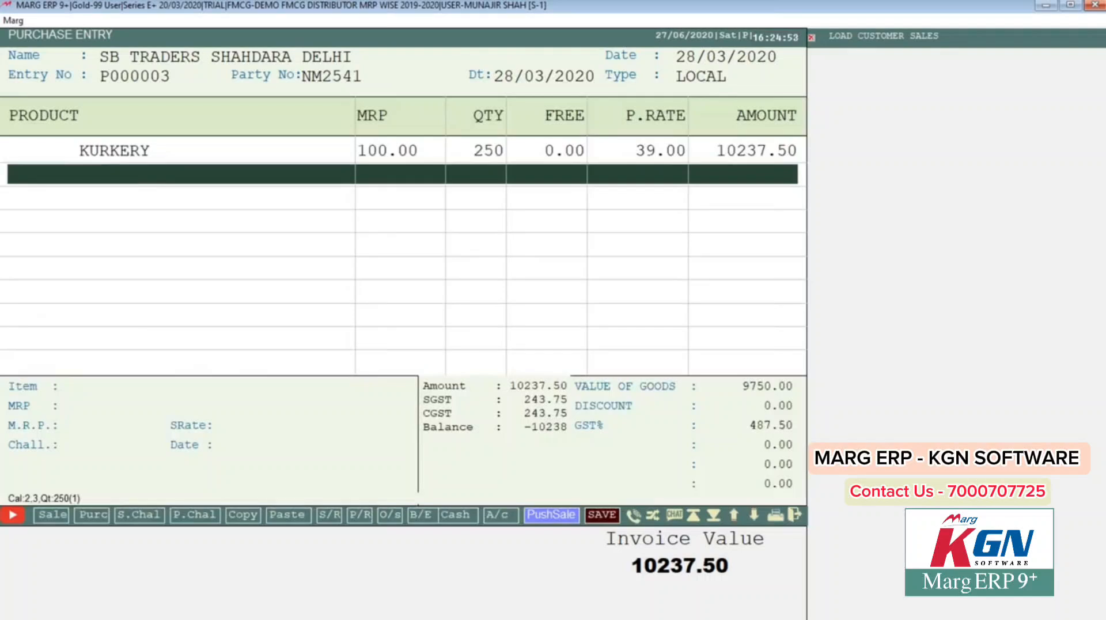
key(ctrl+w)
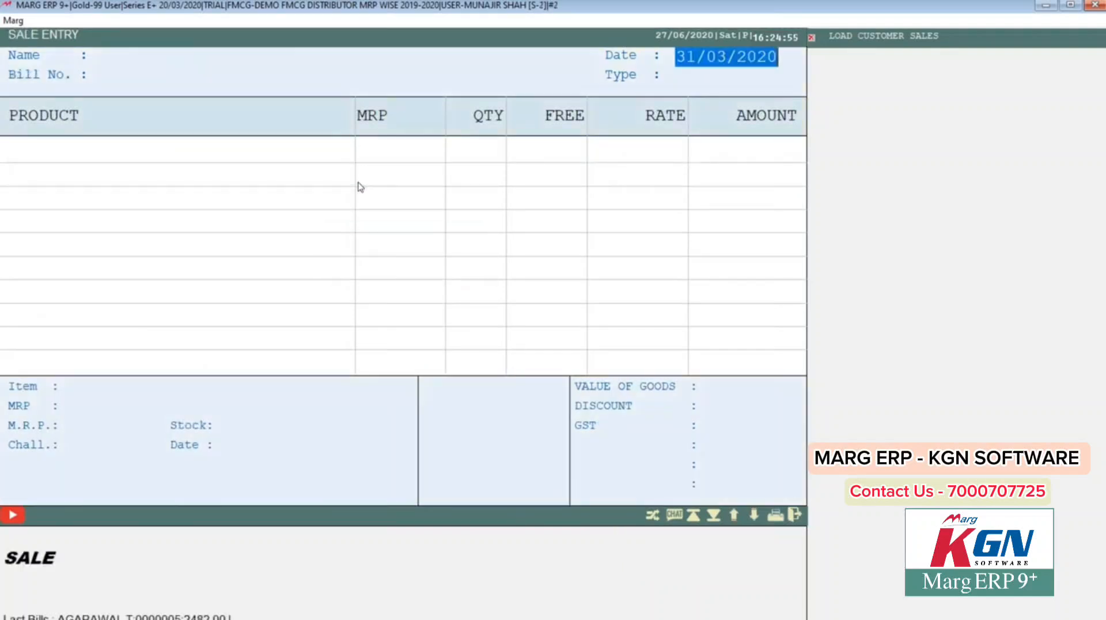
key(Escape)
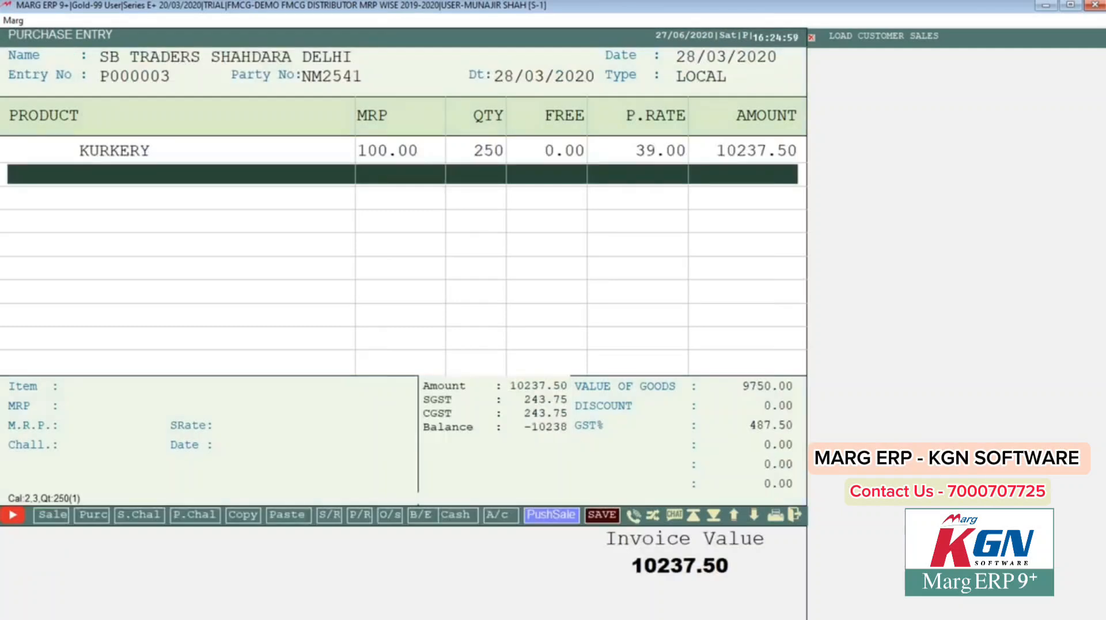
key(Return)
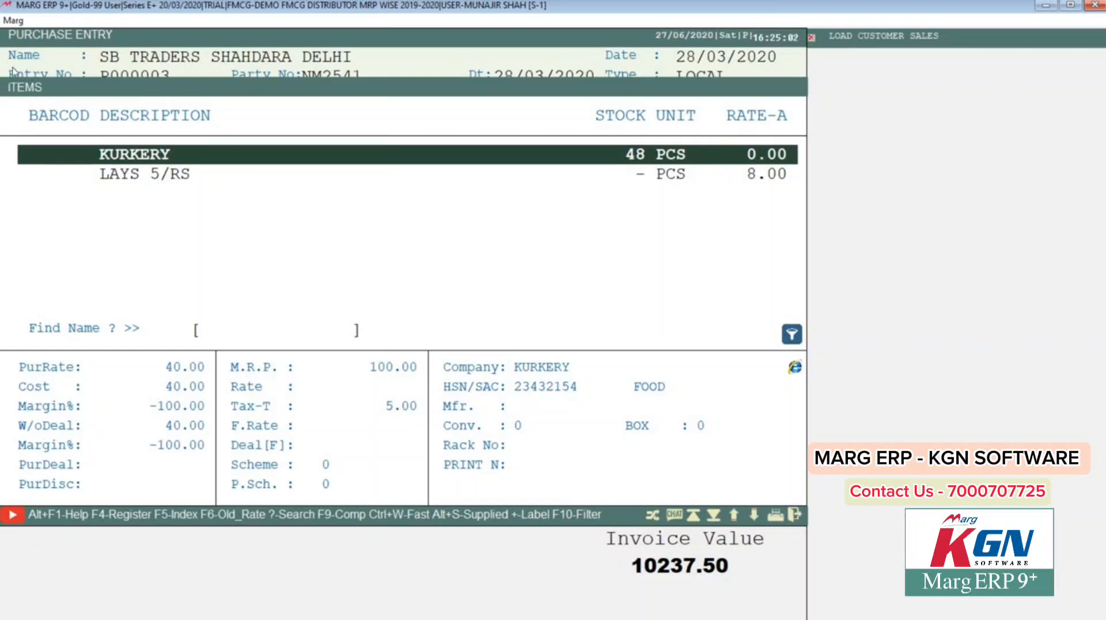
key(Down)
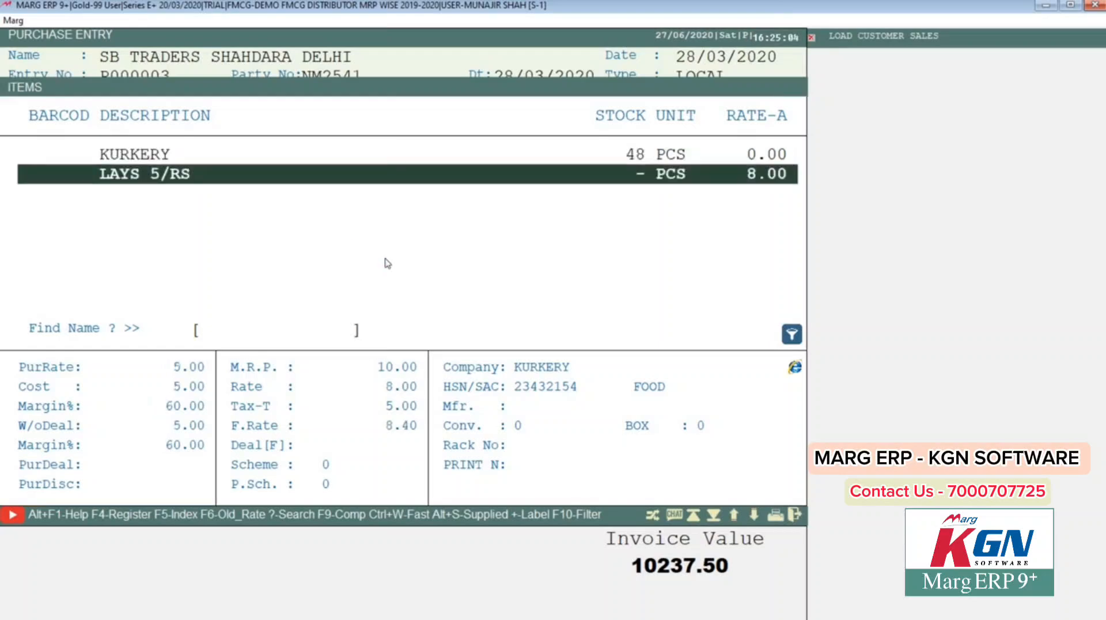
Step: Create new product CHIPS 250GM in PCS under company KURKERY, keeping HSN 23432154 and 5% GST
key(F2)
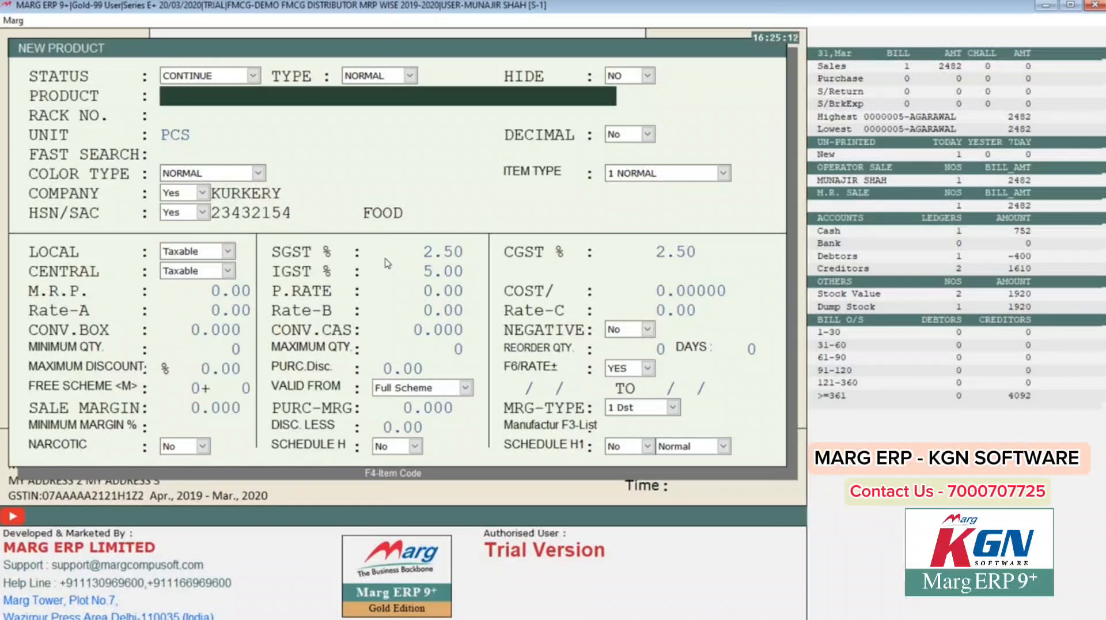
text(CHIPS 250GM)
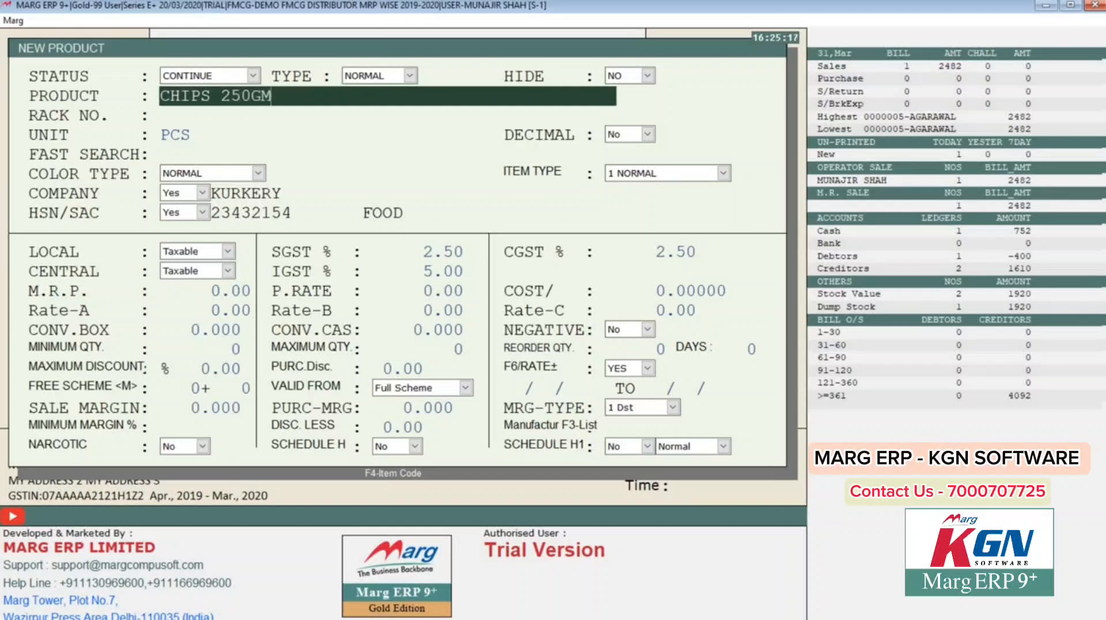
key(Return)
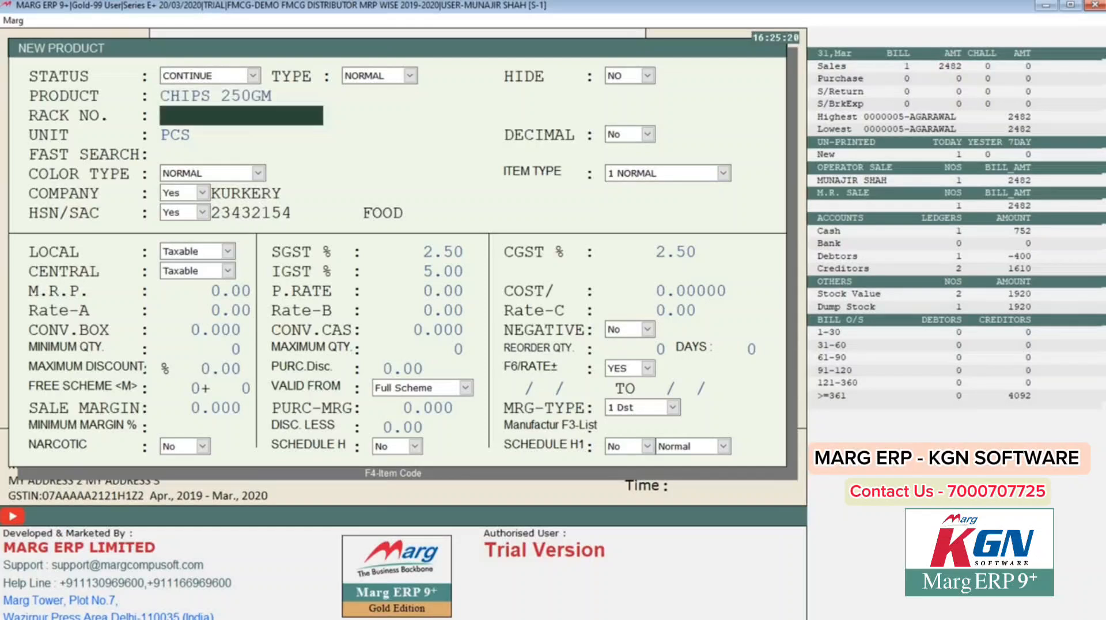
key(Return)
key(Return)
key(Return)
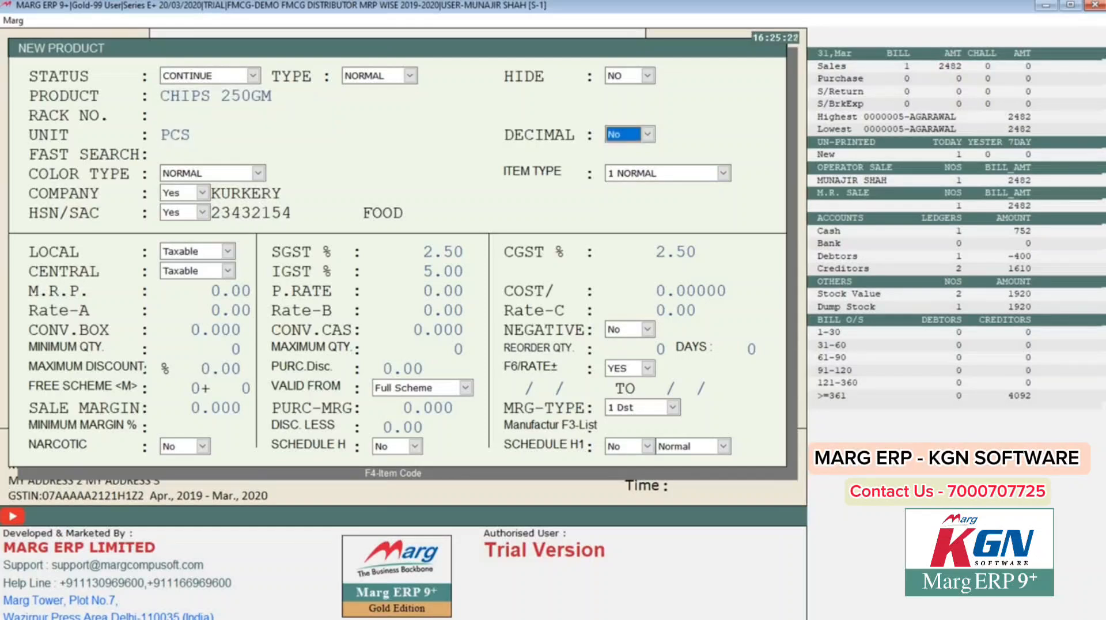
key(Return)
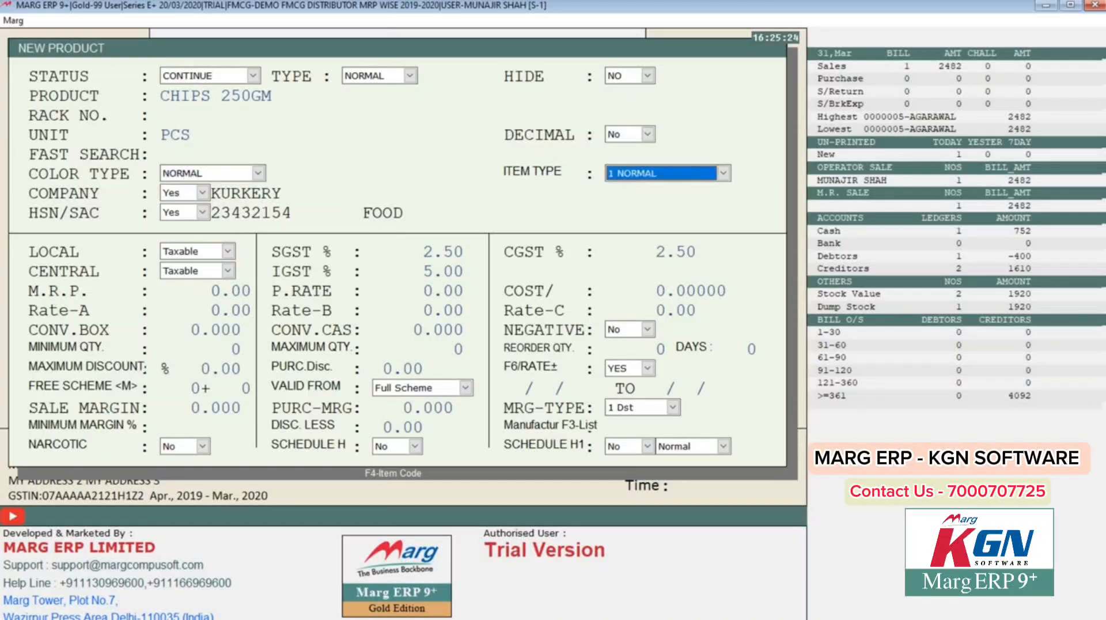
key(Return)
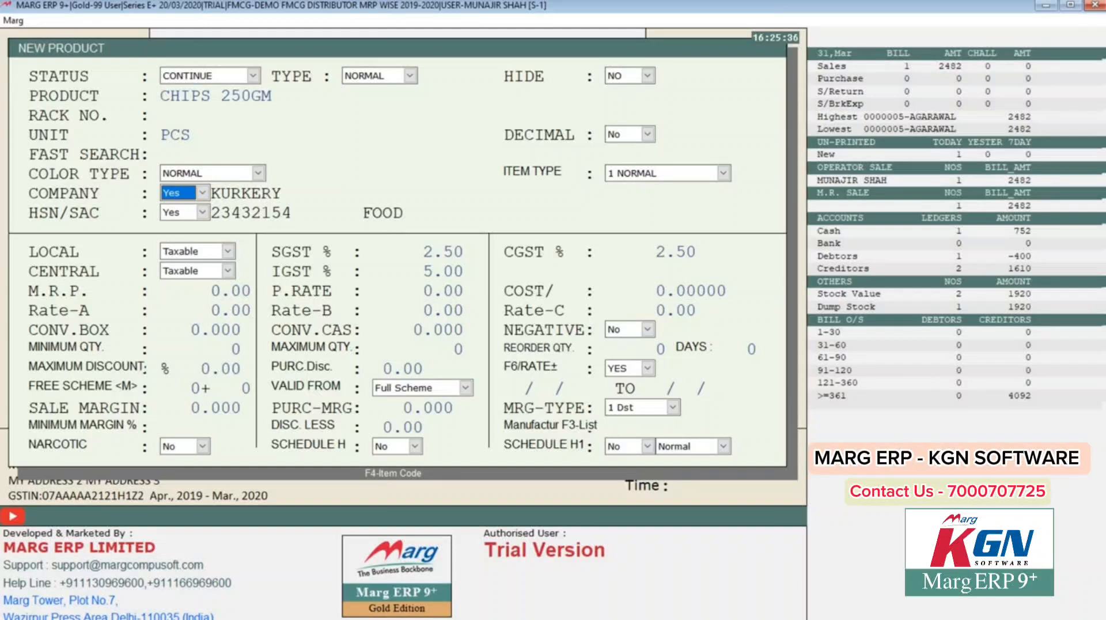
key(Return)
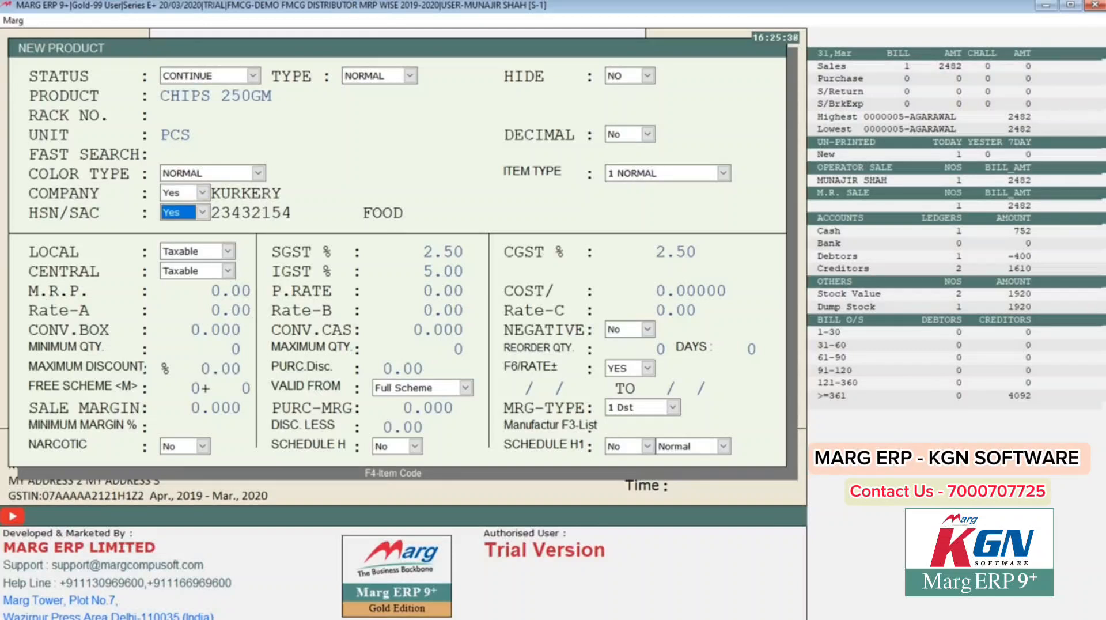
key(Return)
key(Return)
key(Return)
key(Return)
key(Return)
key(Return)
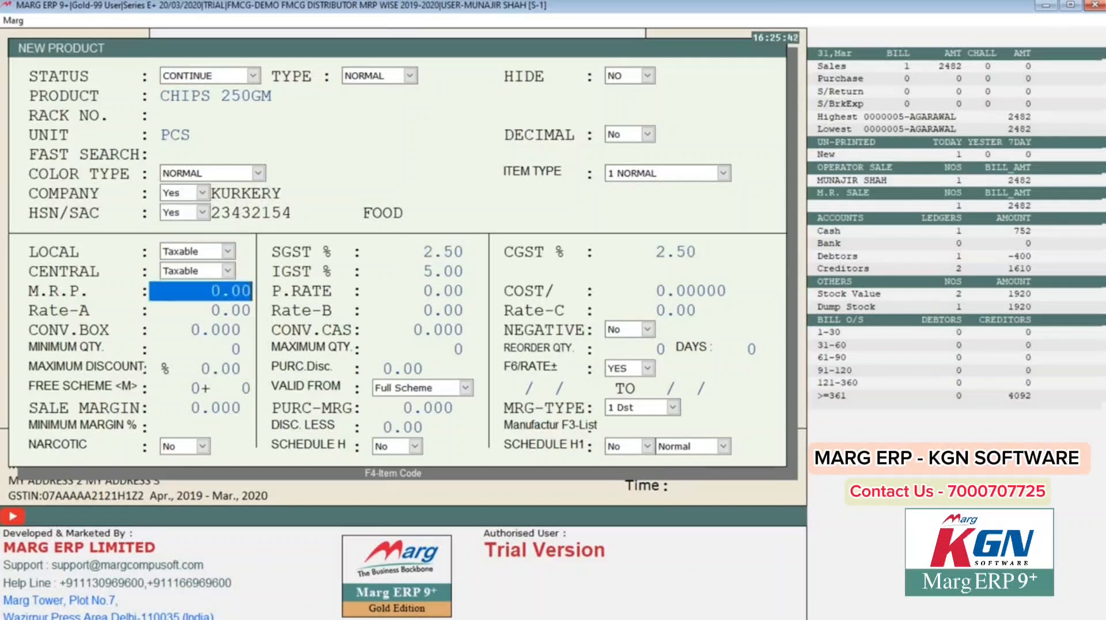
Step: Give CHIPS 250GM an MRP of 50.00, purchase rate 35.00 and Rate-A 45.00
text(1)
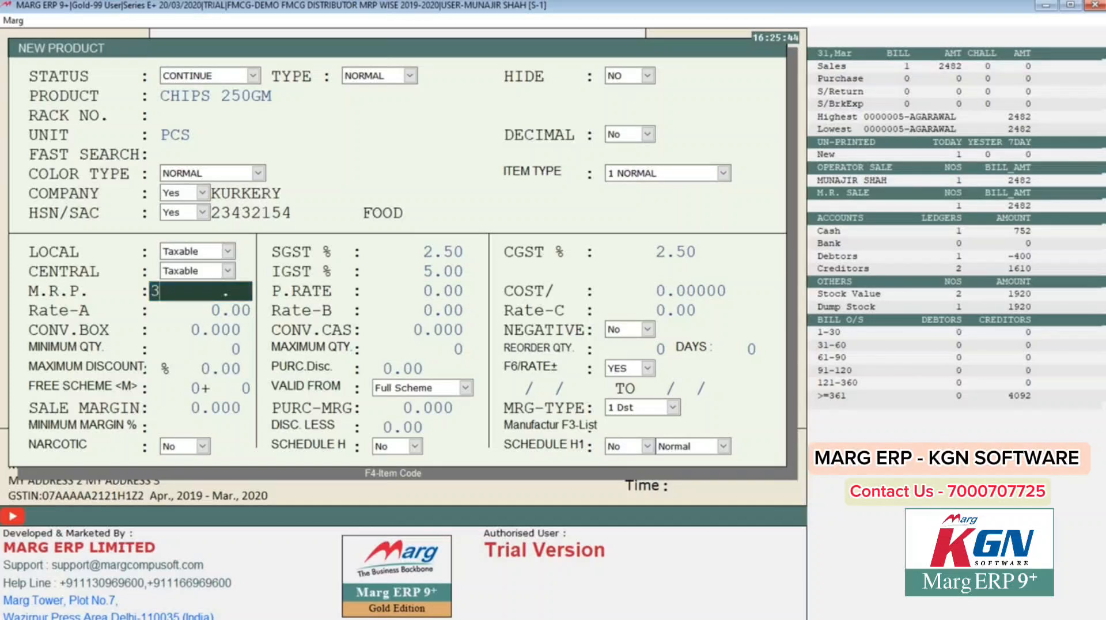
key(BackSpace)
text(50)
key(Return)
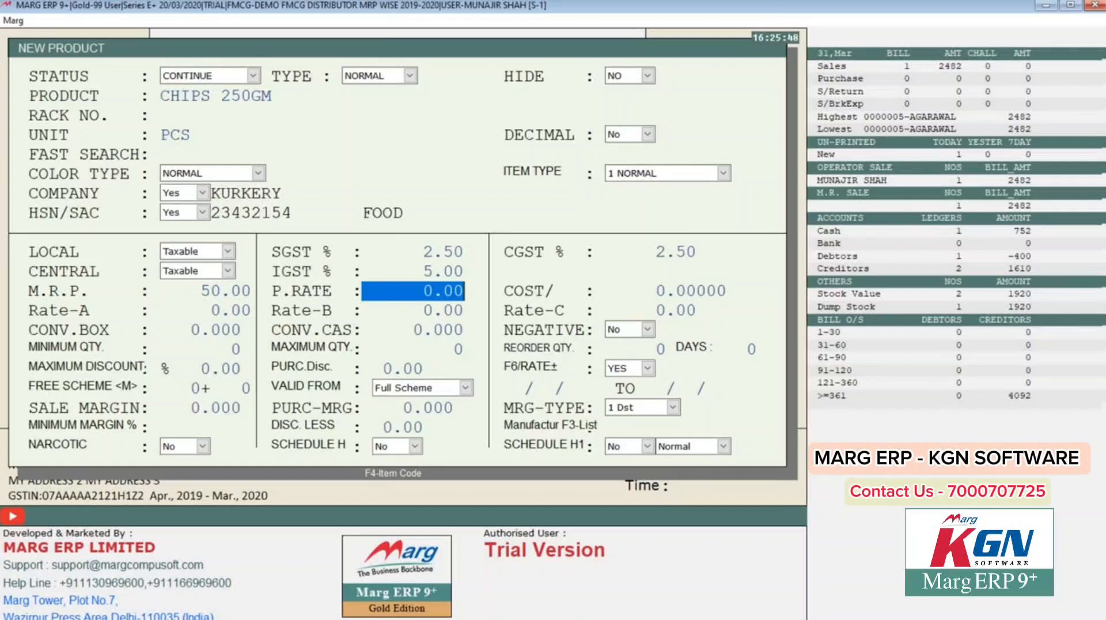
text(35)
key(Return)
key(Return)
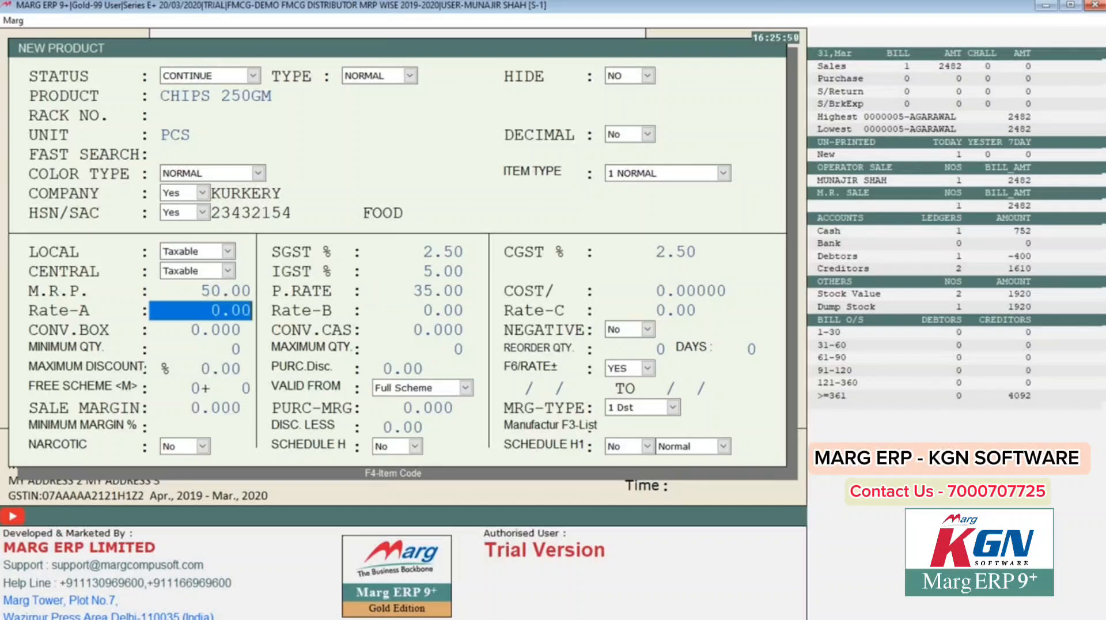
text(45)
key(Return)
key(Return)
key(Return)
key(Return)
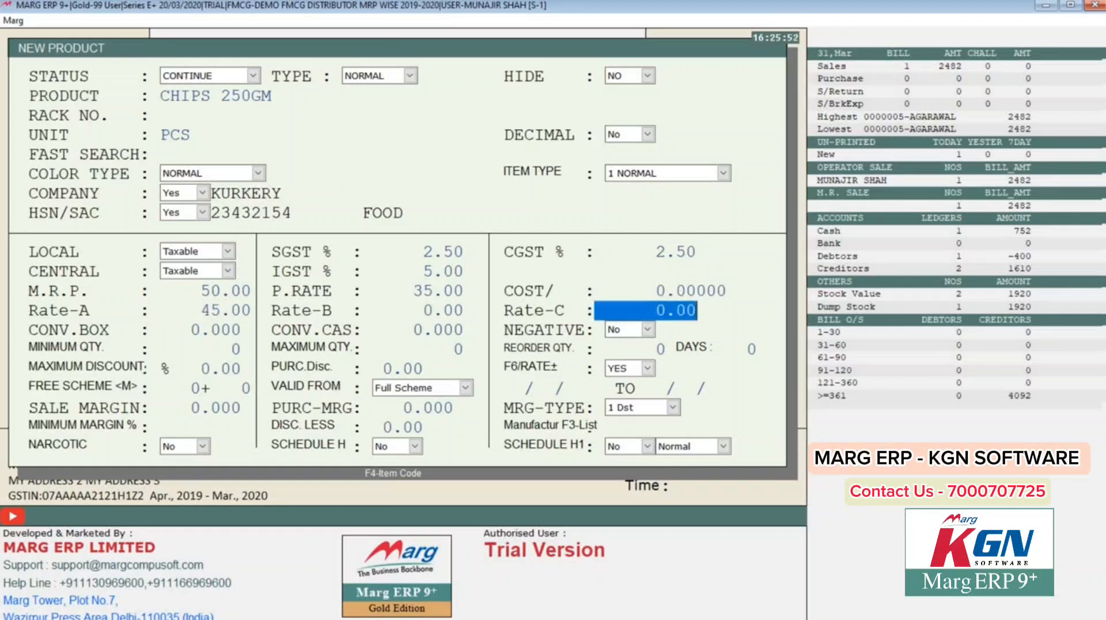
Step: Keep the default quantity, scheme and discount settings, then save the product
key(Return)
key(Return)
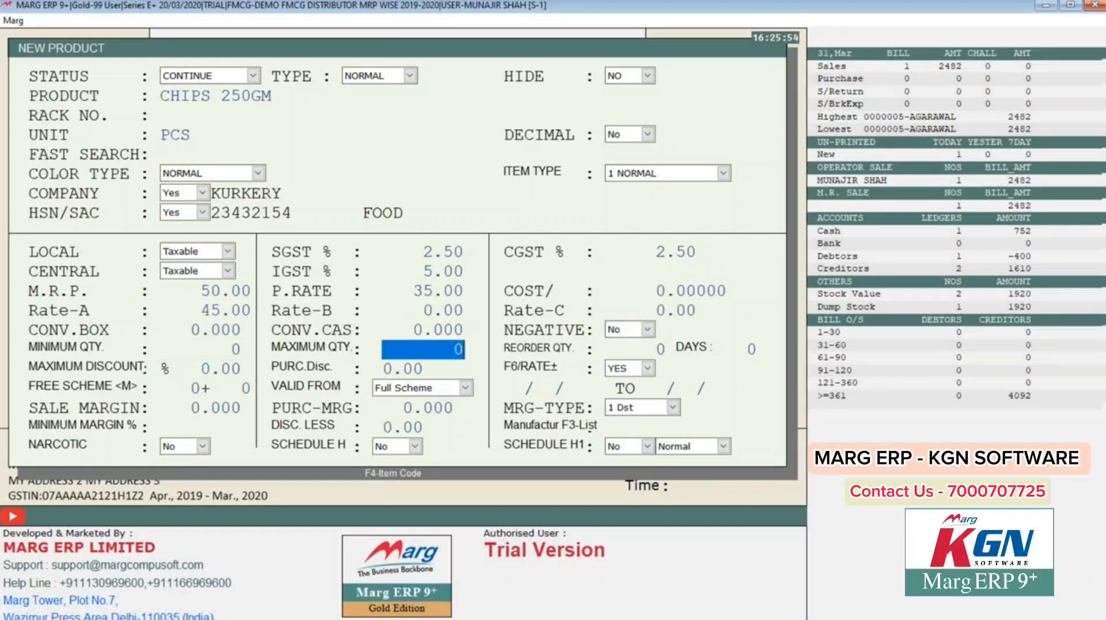
key(Return)
key(Return)
key(Return)
key(Return)
key(Return)
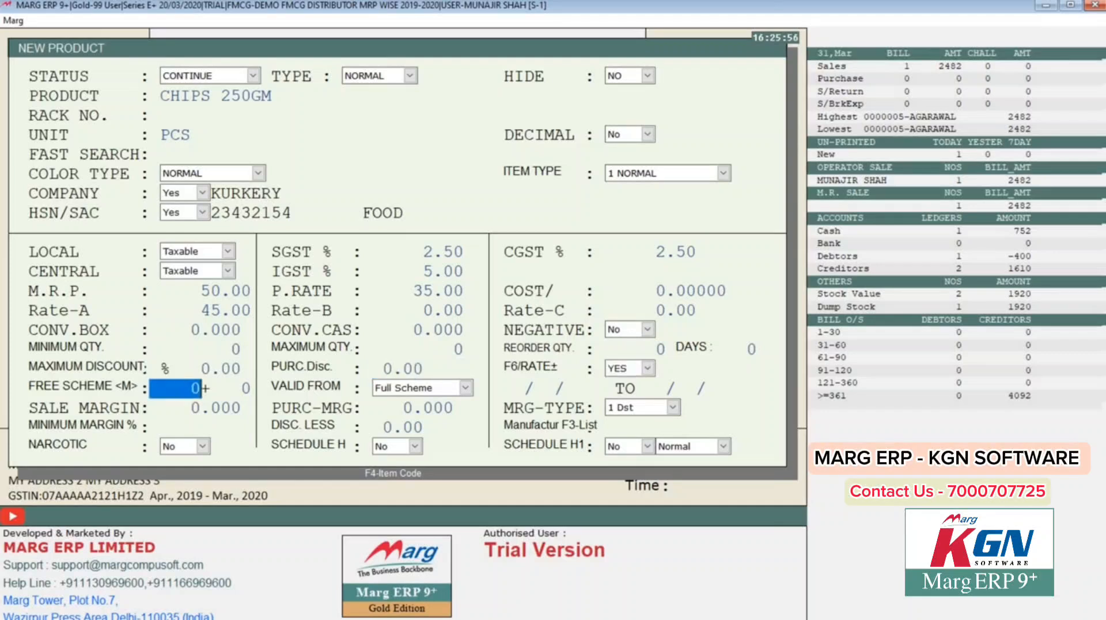
key(Return)
key(Return)
key(Return)
key(Return)
key(Return)
key(Return)
key(Return)
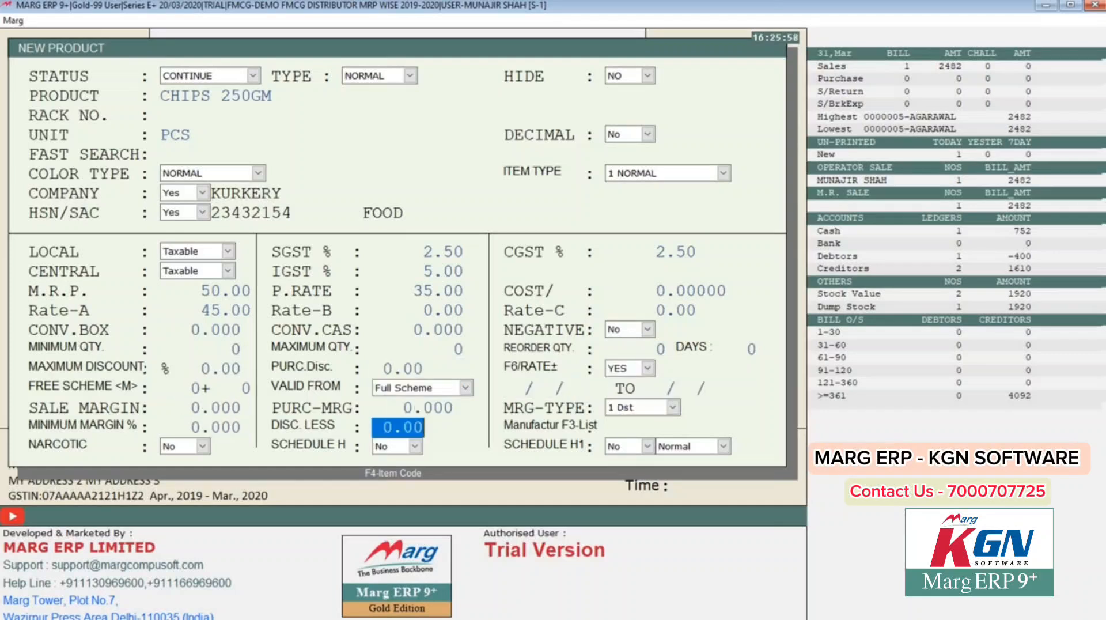
key(Return)
key(Return)
key(Return)
key(Return)
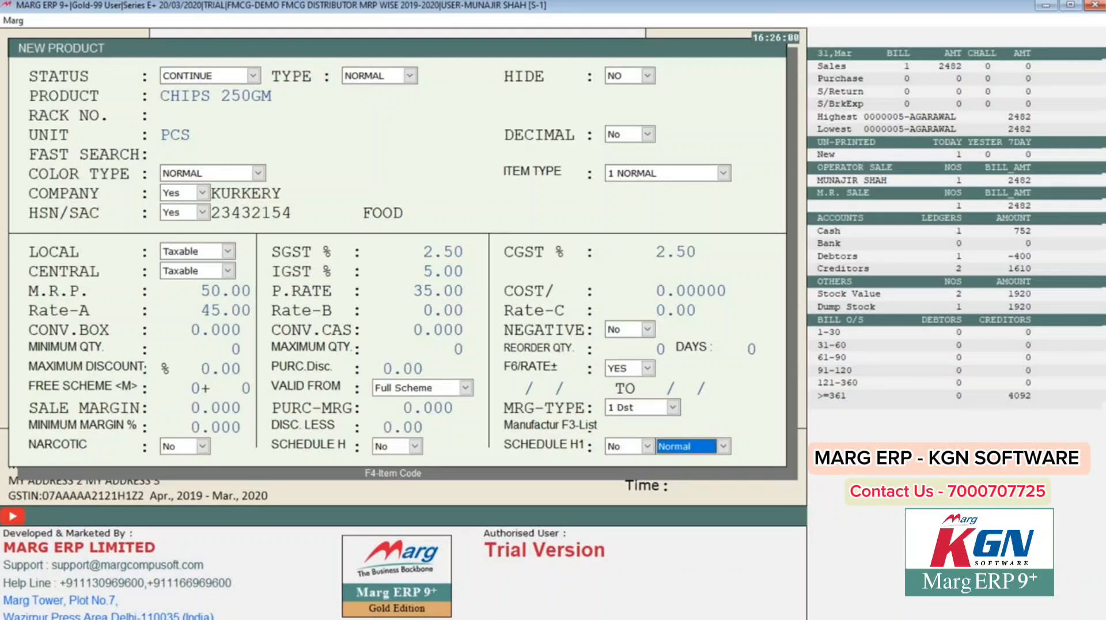
key(Return)
key(Return)
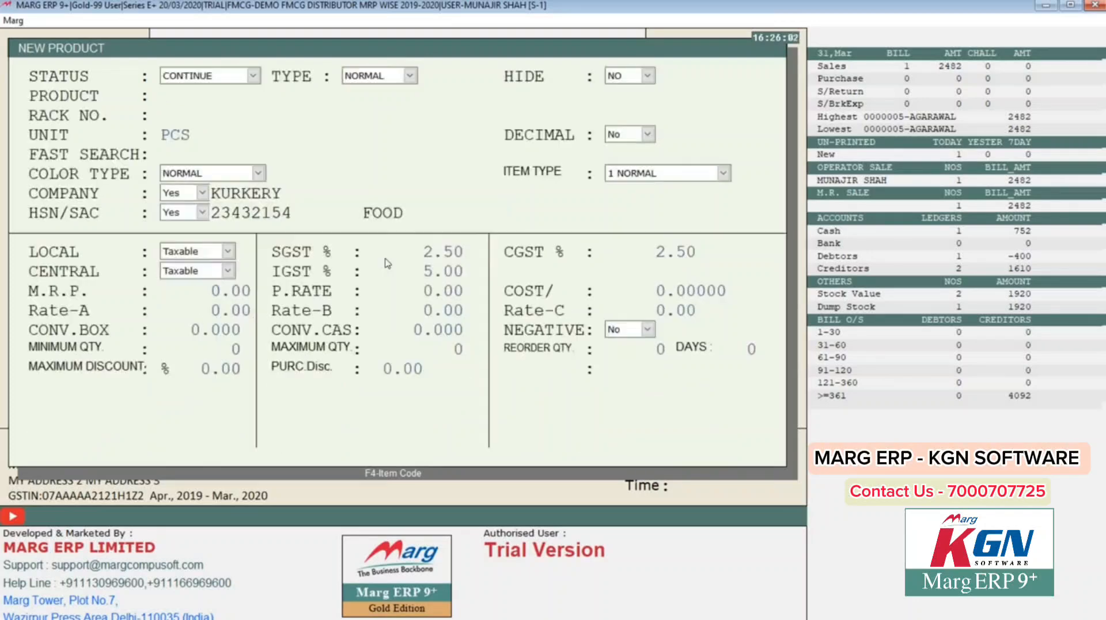
key(Escape)
Step: Add CHIPS 250GM to the bill: MRP 50.00, quantity 50, no free quantity, rate 35.00
key(Down)
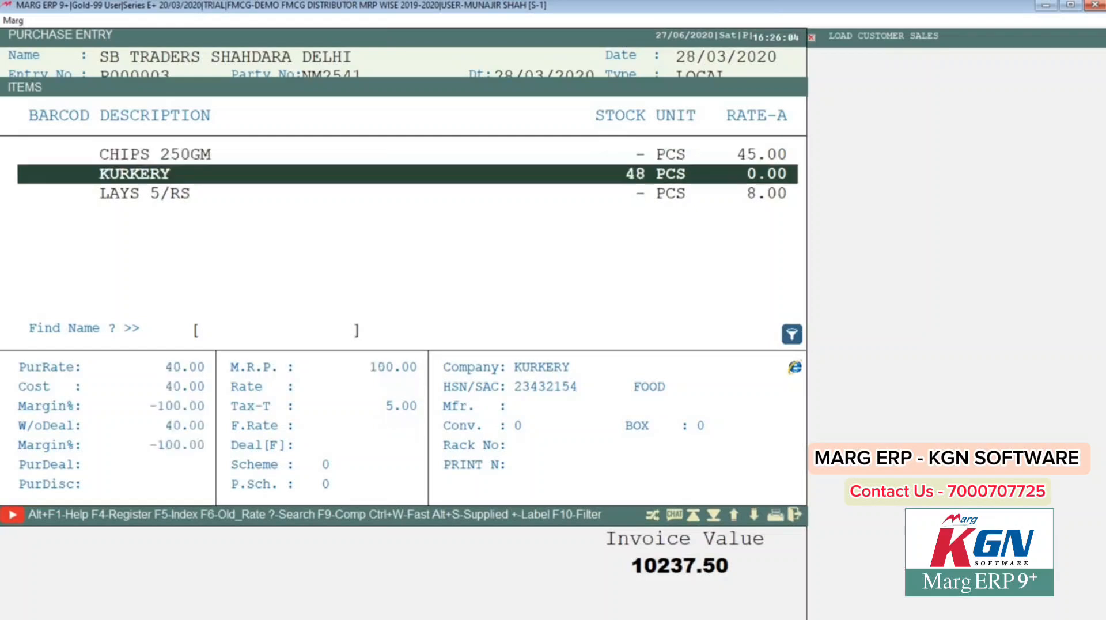
key(Up)
key(Return)
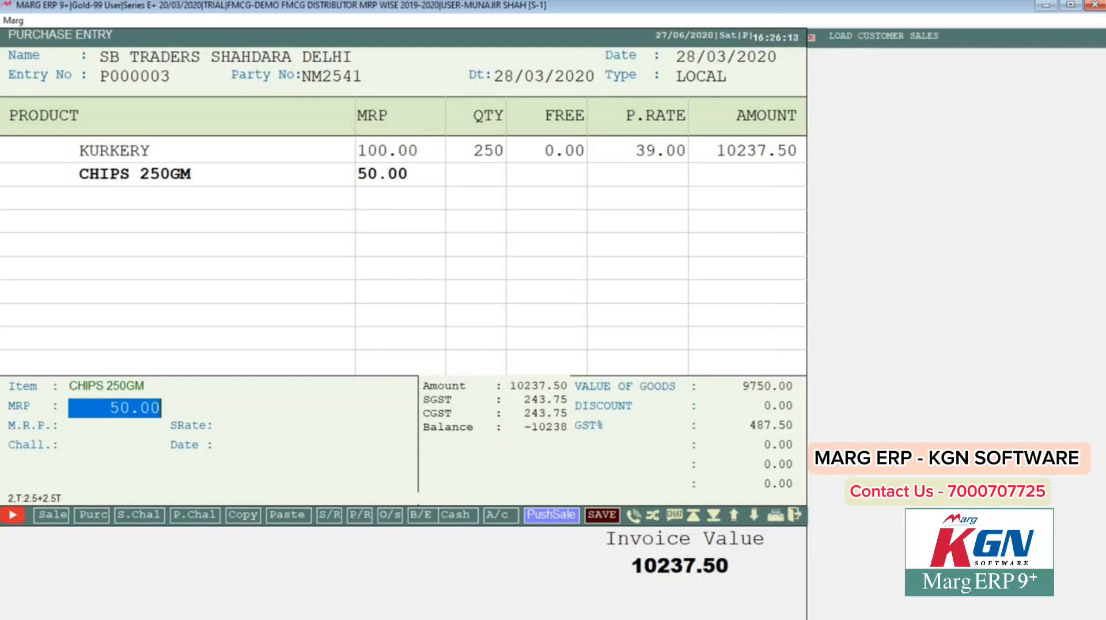
key(Return)
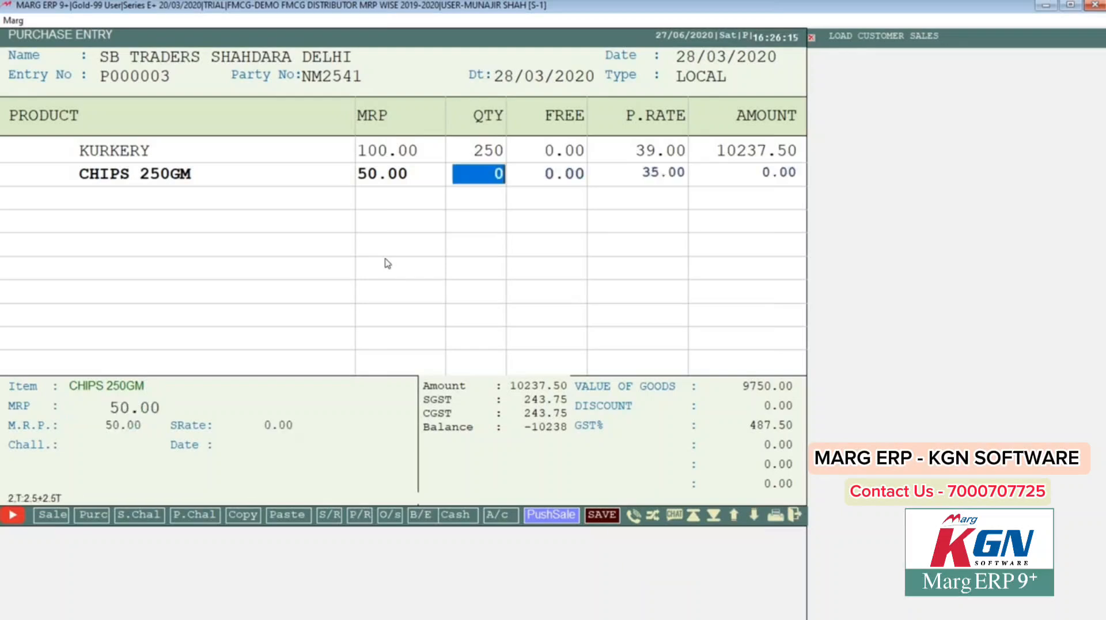
text(50)
key(Return)
key(Return)
key(Return)
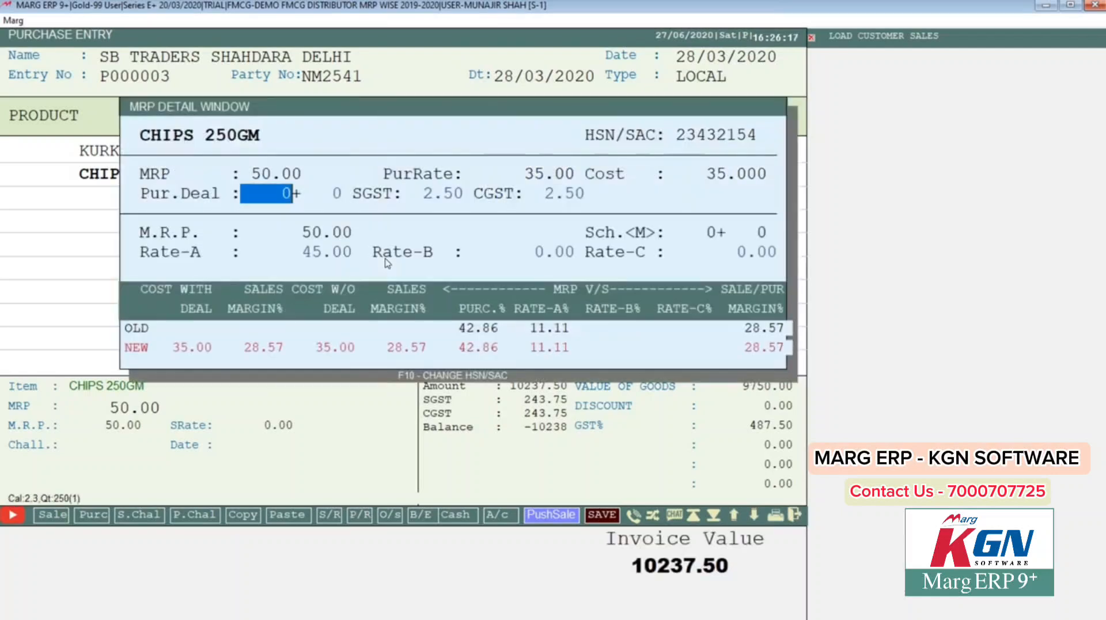
key(Return)
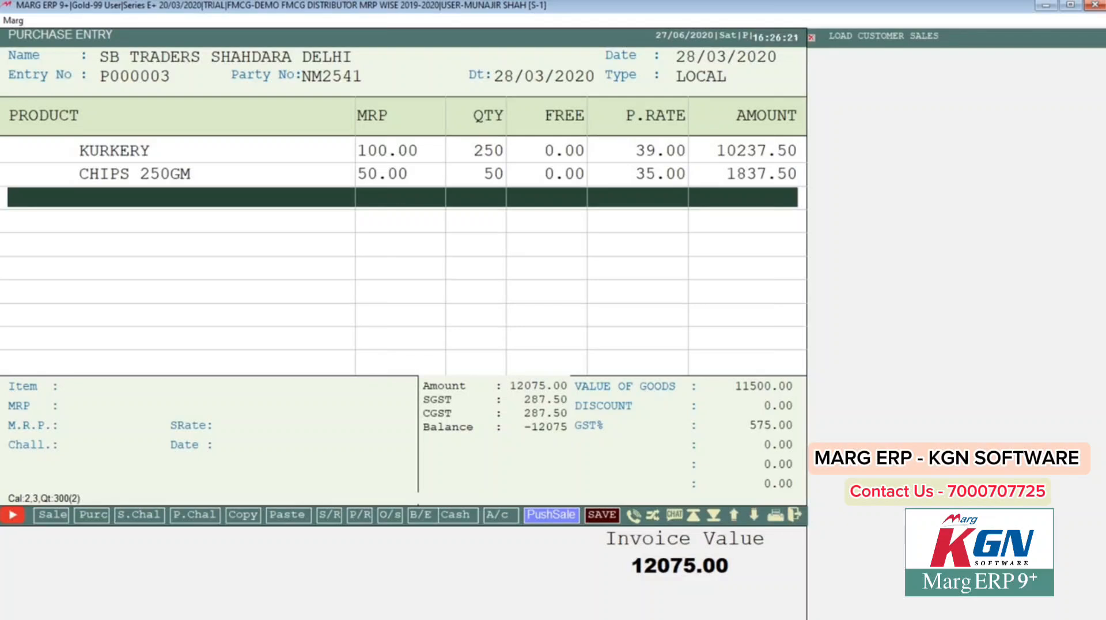
key(Up)
Step: Review the bill lines, then finish item entry with the bill discount left at 0
key(Up)
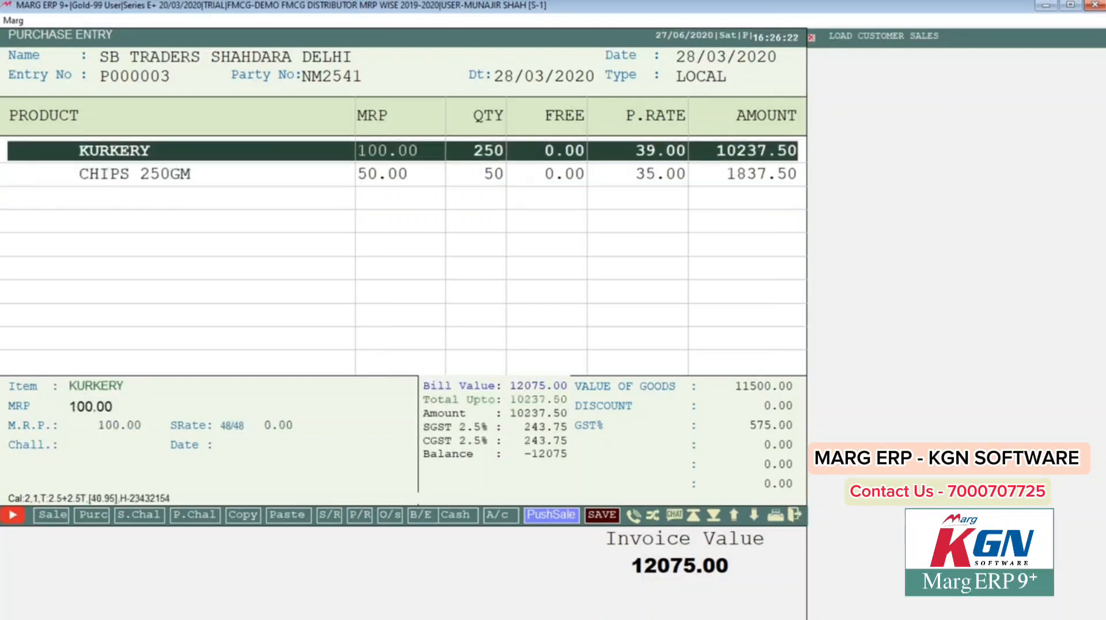
key(Down)
key(Up)
key(Down)
key(Down)
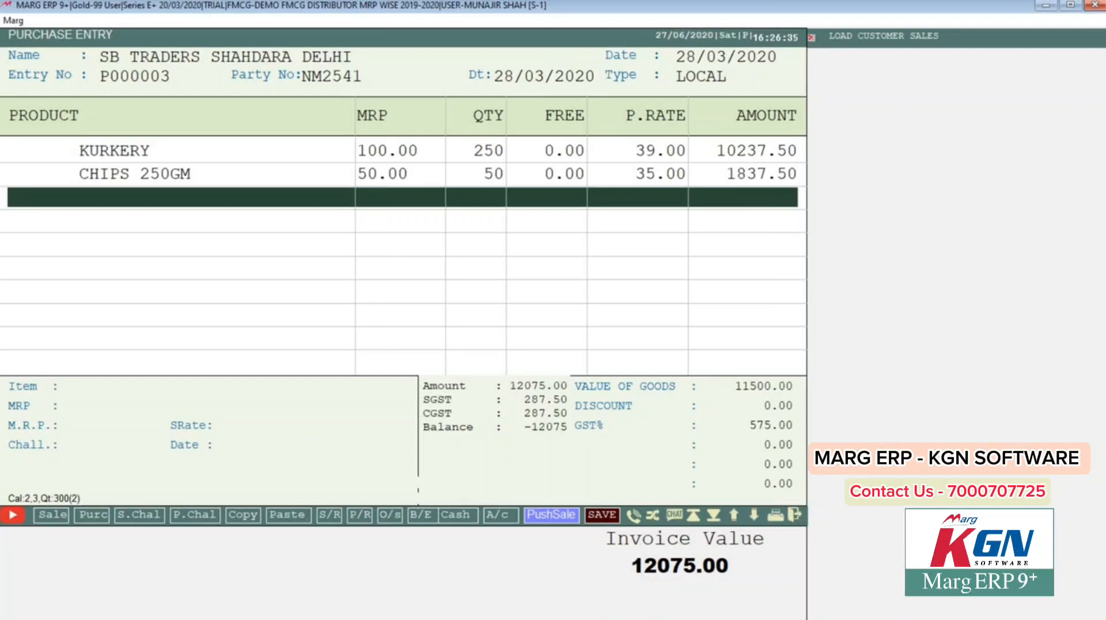
key(Return)
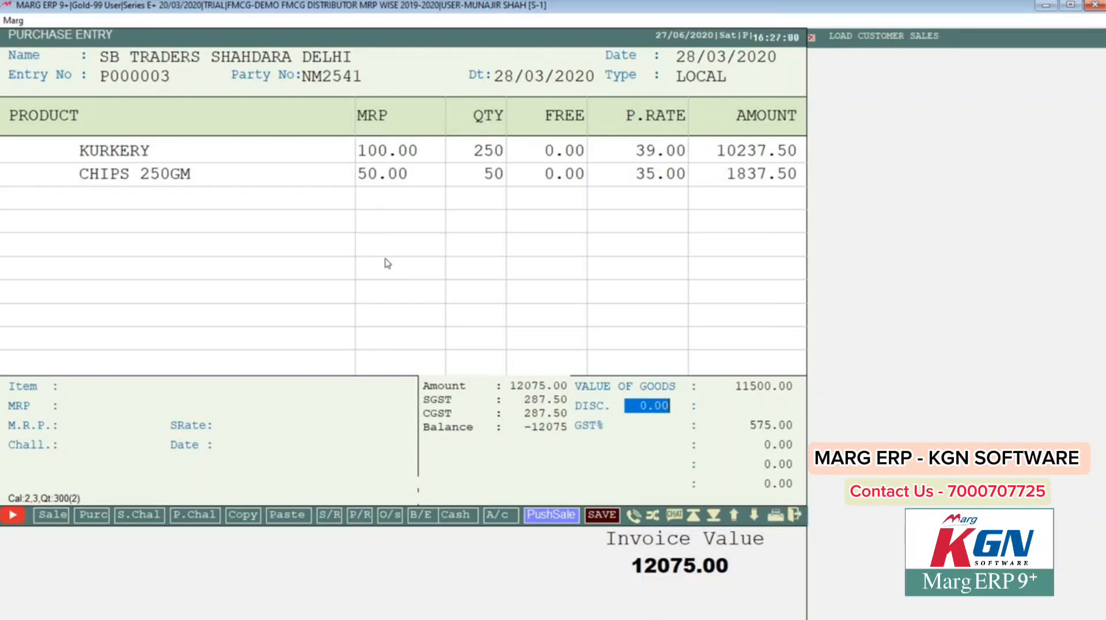
key(Return)
key(Return)
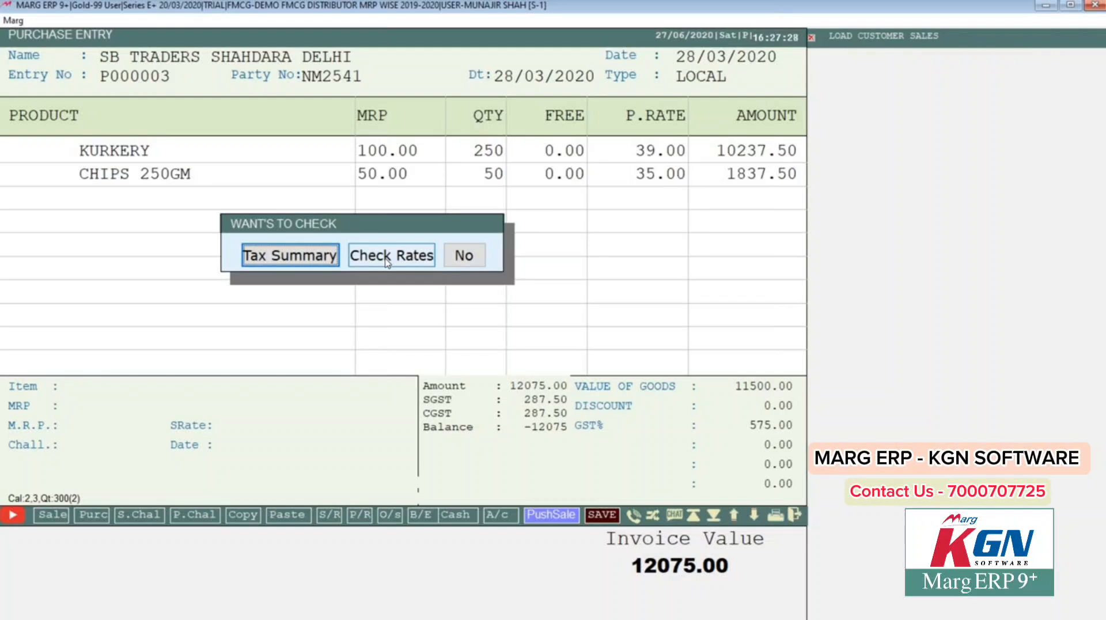
Step: Skip the tax check, leave cash paid at 0.00, and save the 12075.00 bill without printing
click(465, 259)
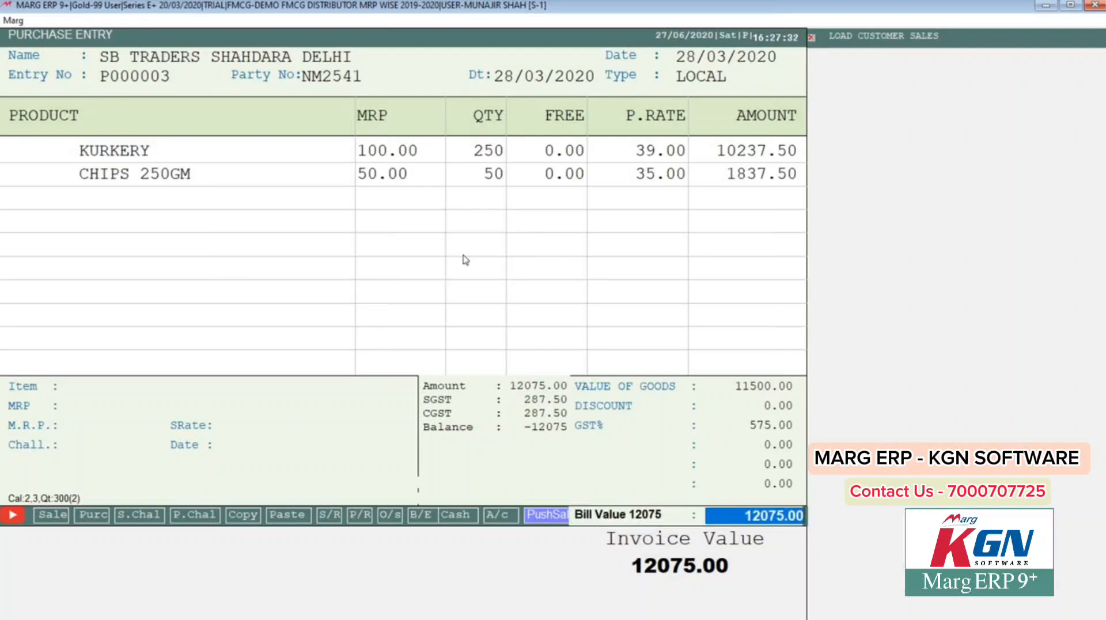
key(Return)
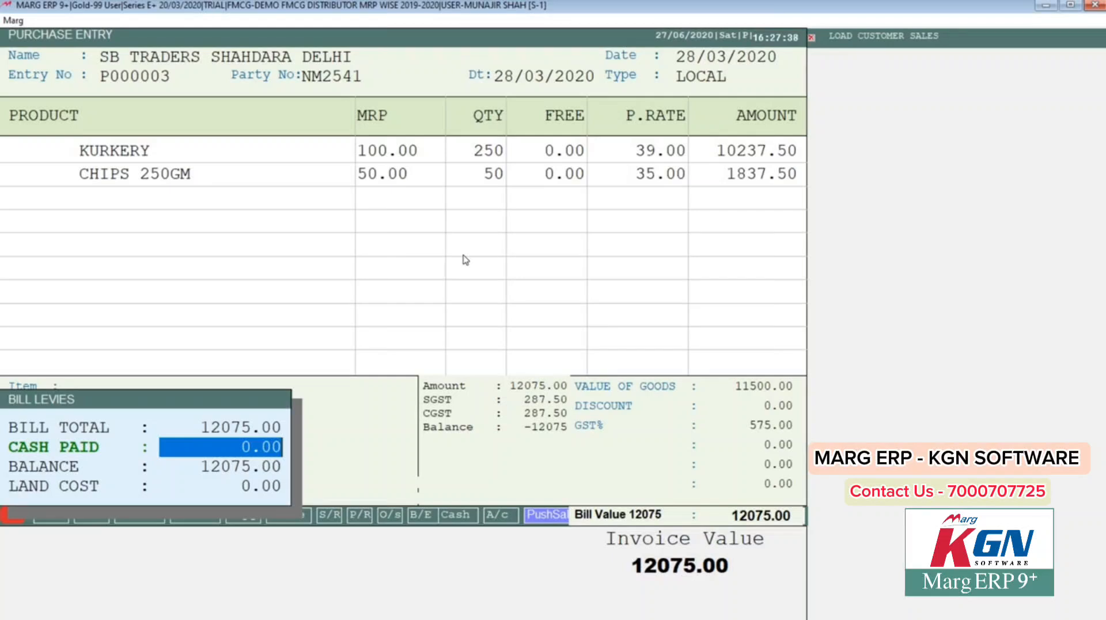
key(Return)
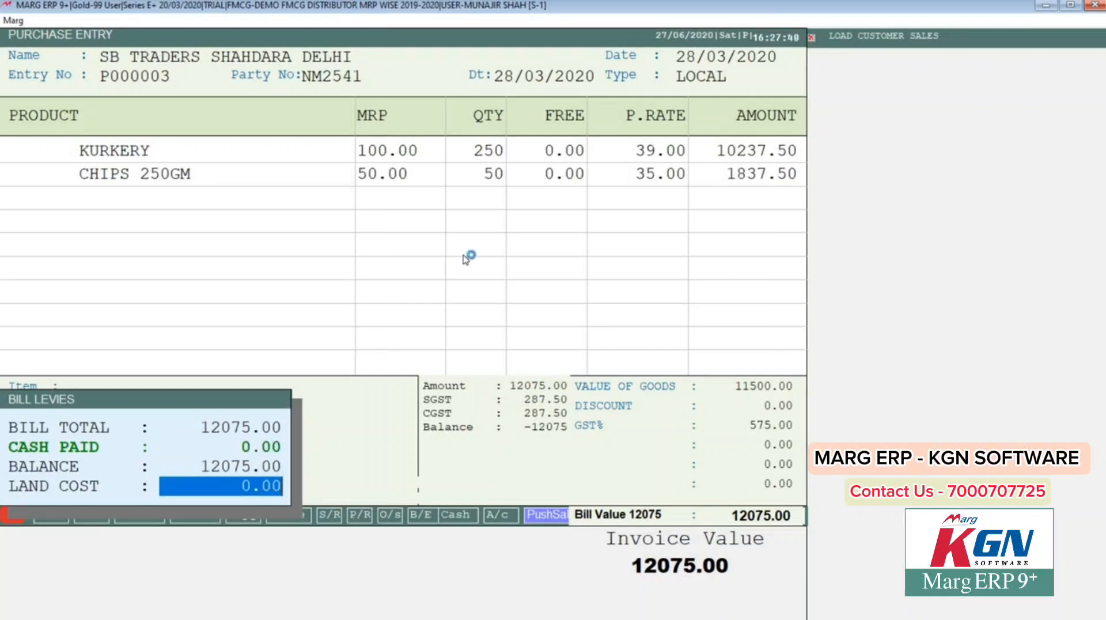
key(Return)
key(Return)
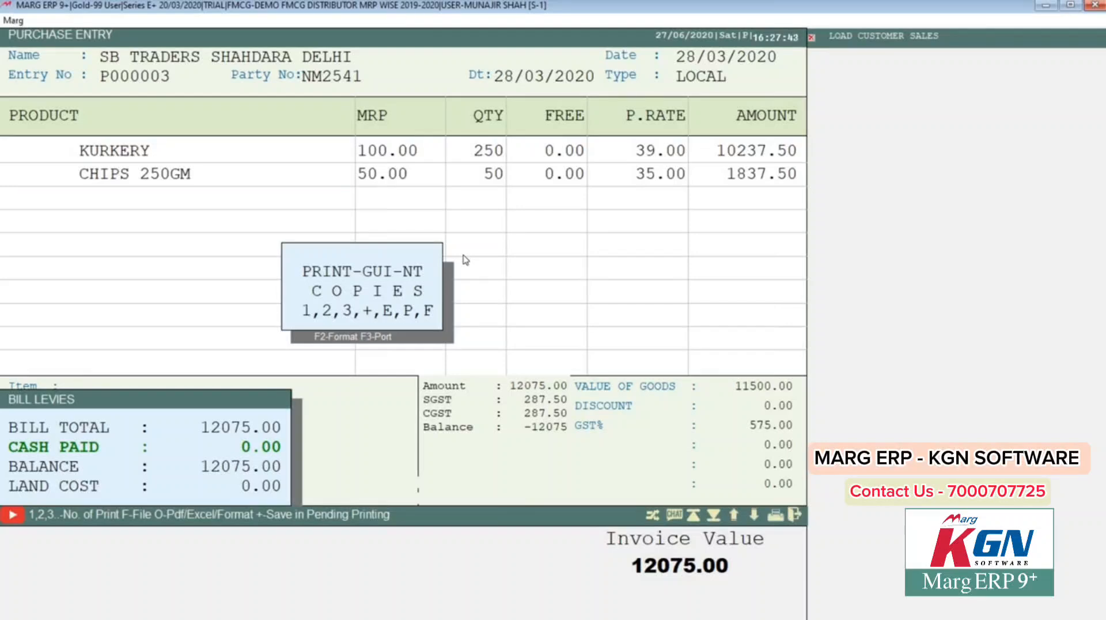
key(Escape)
key(Escape)
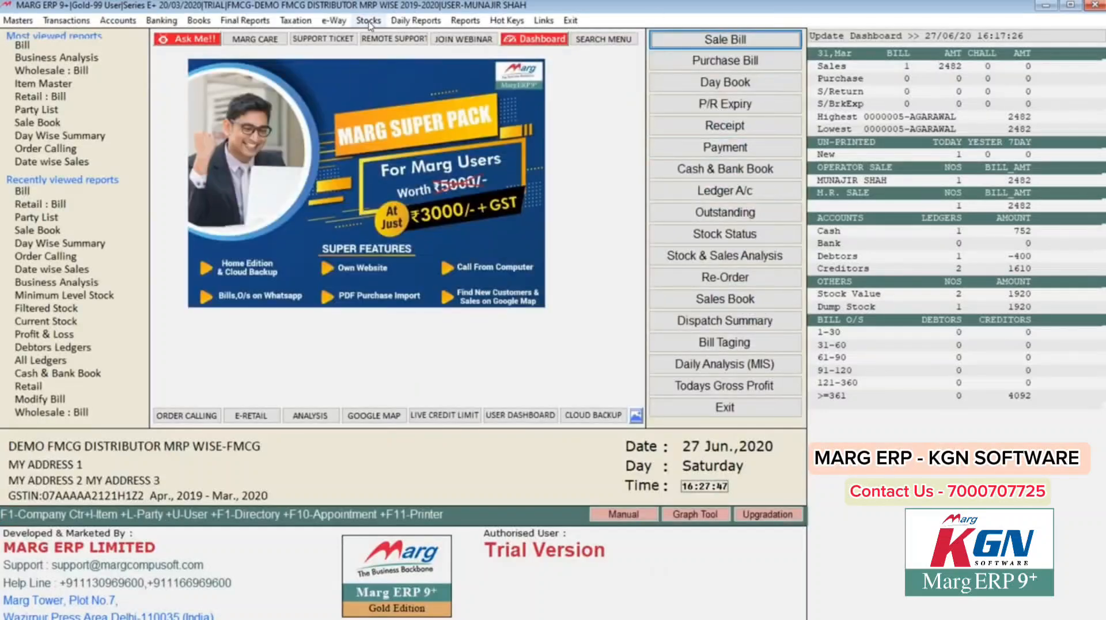
click(369, 21)
click(378, 38)
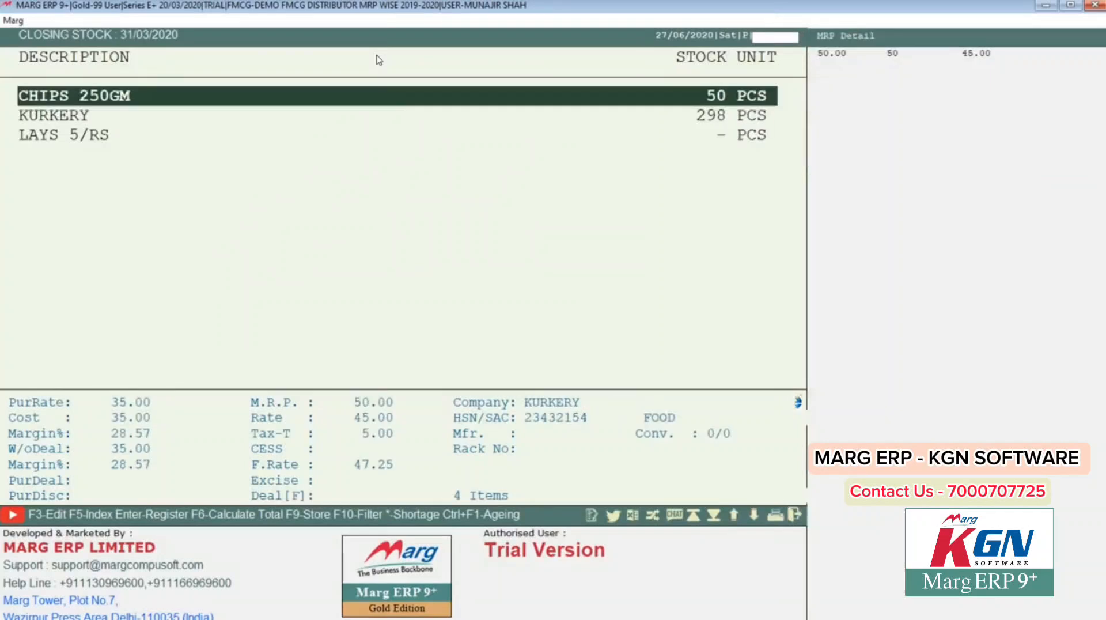
key(Down)
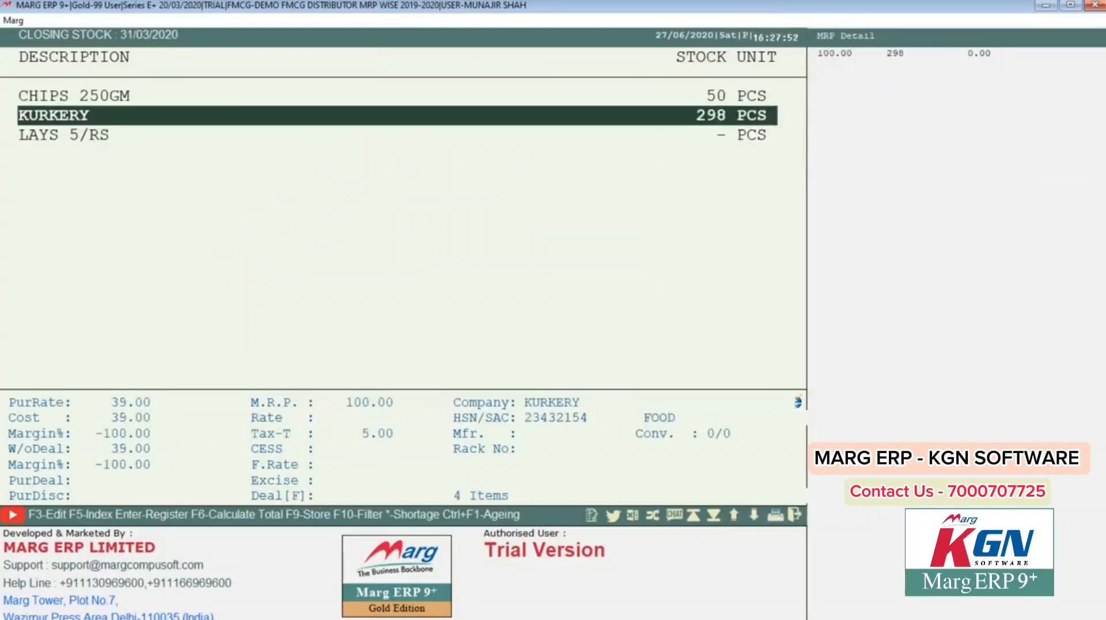
key(Up)
key(Down)
key(Up)
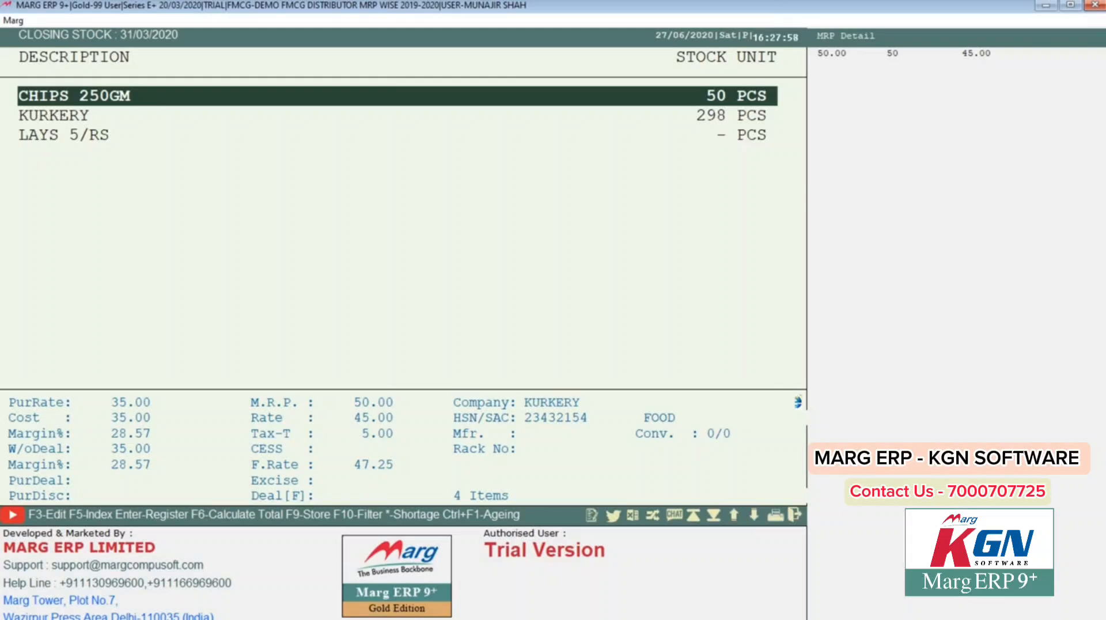
key(Down)
key(Down)
key(Escape)
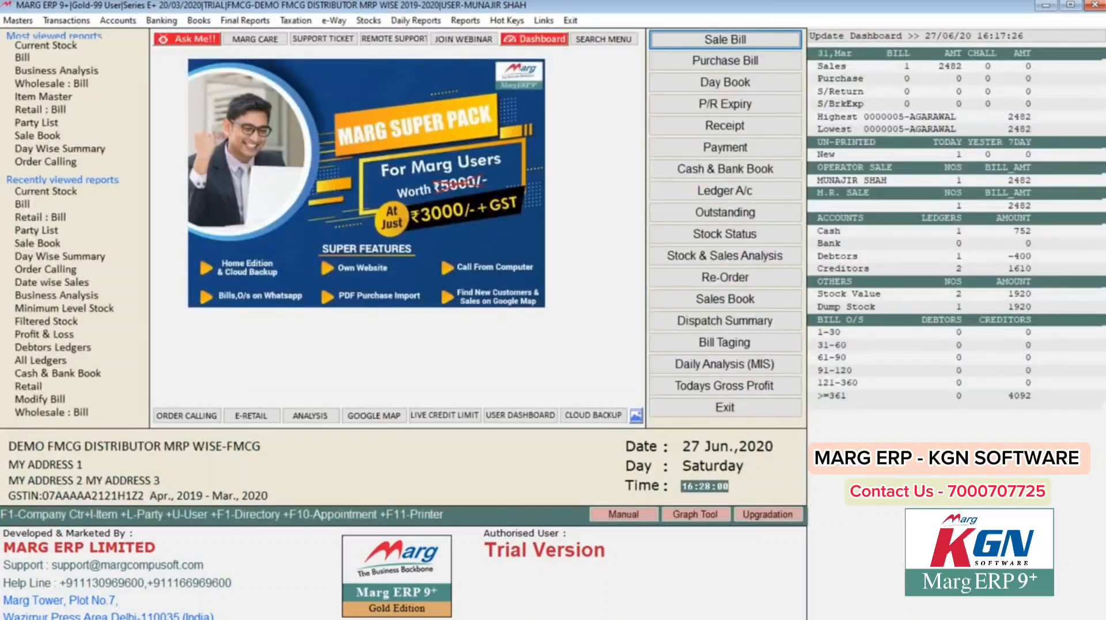